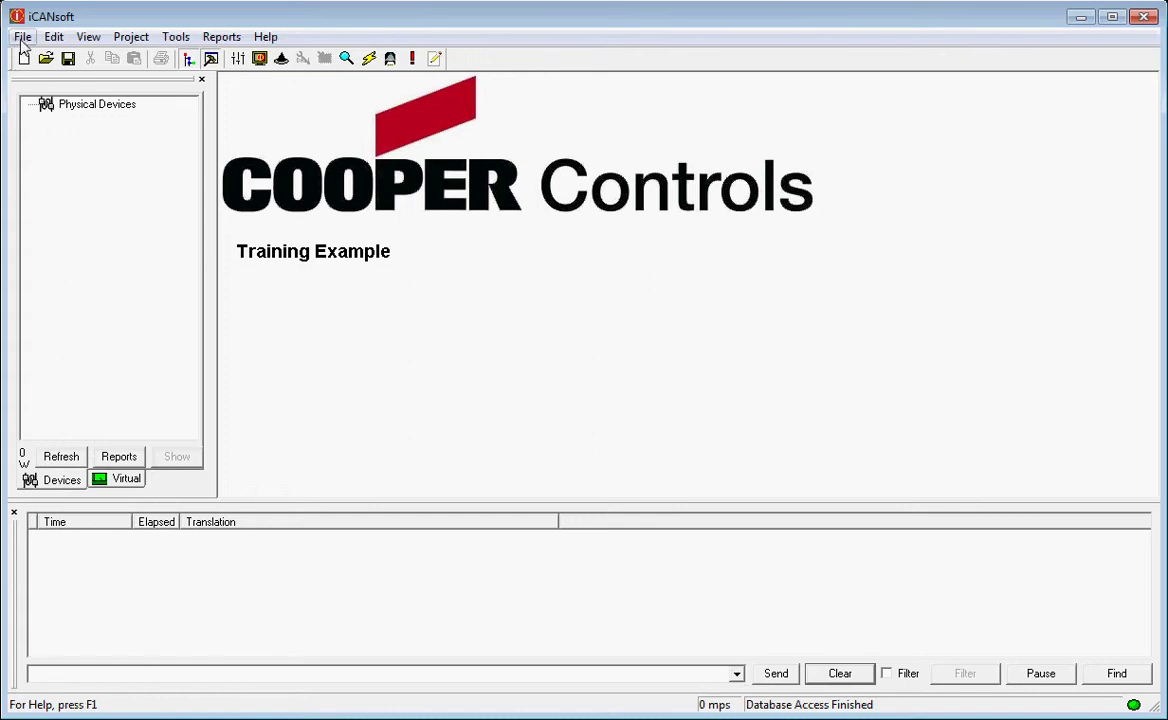
- View the file commands and the dialogs for opening and saving a database, leaving each without choosing a file
left_click(23, 37)
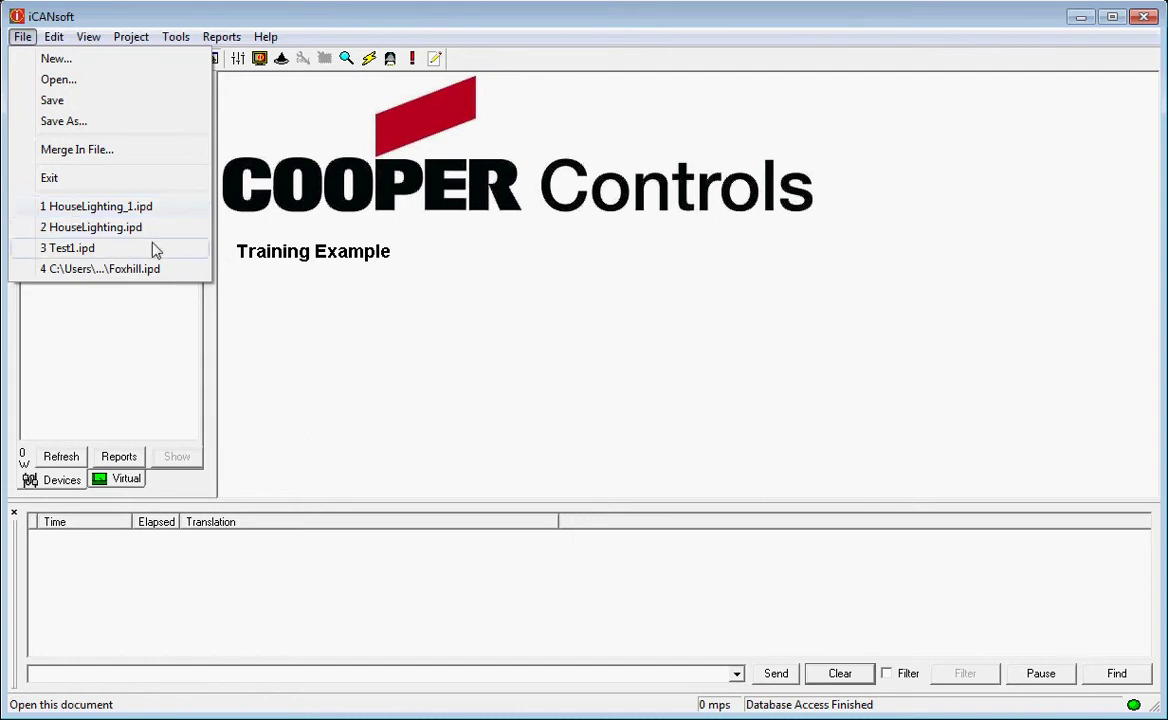
left_click(253, 145)
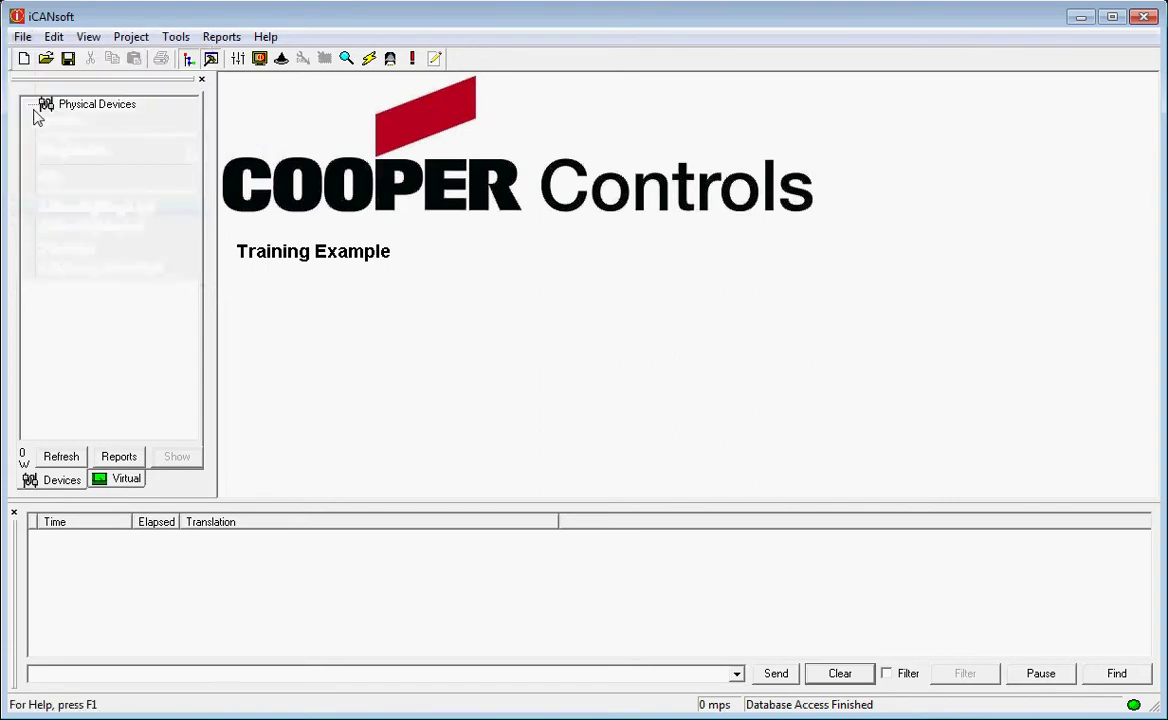
left_click(47, 59)
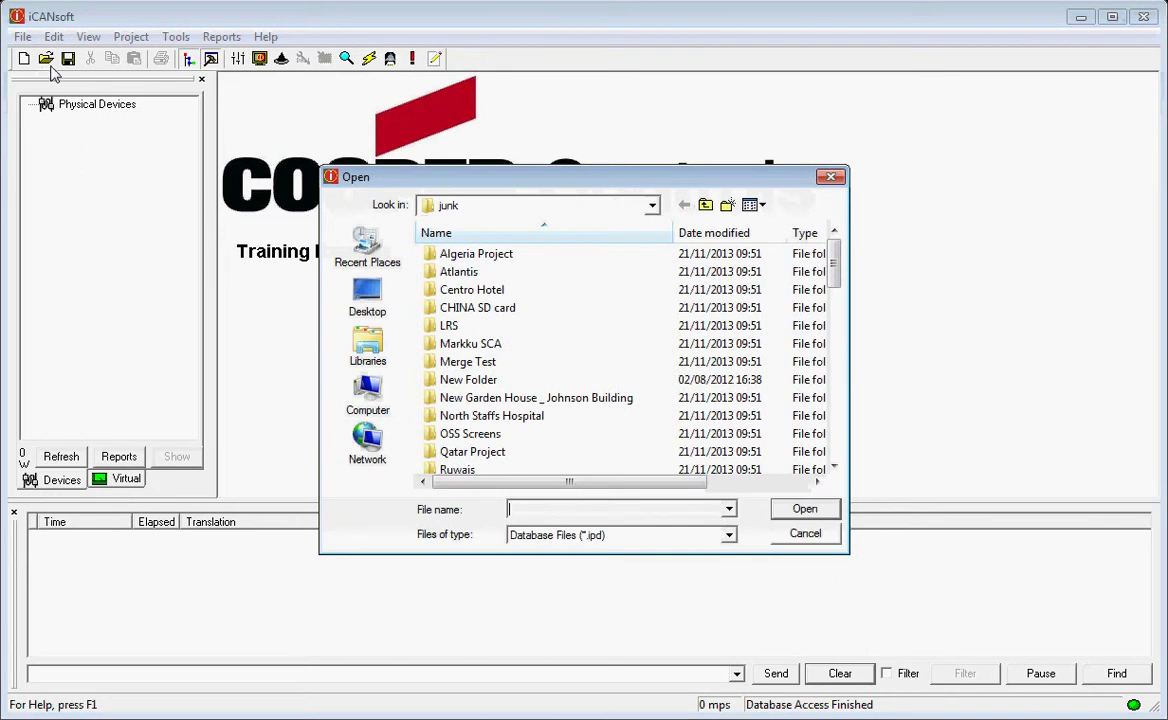
left_click(829, 181)
left_click(68, 58)
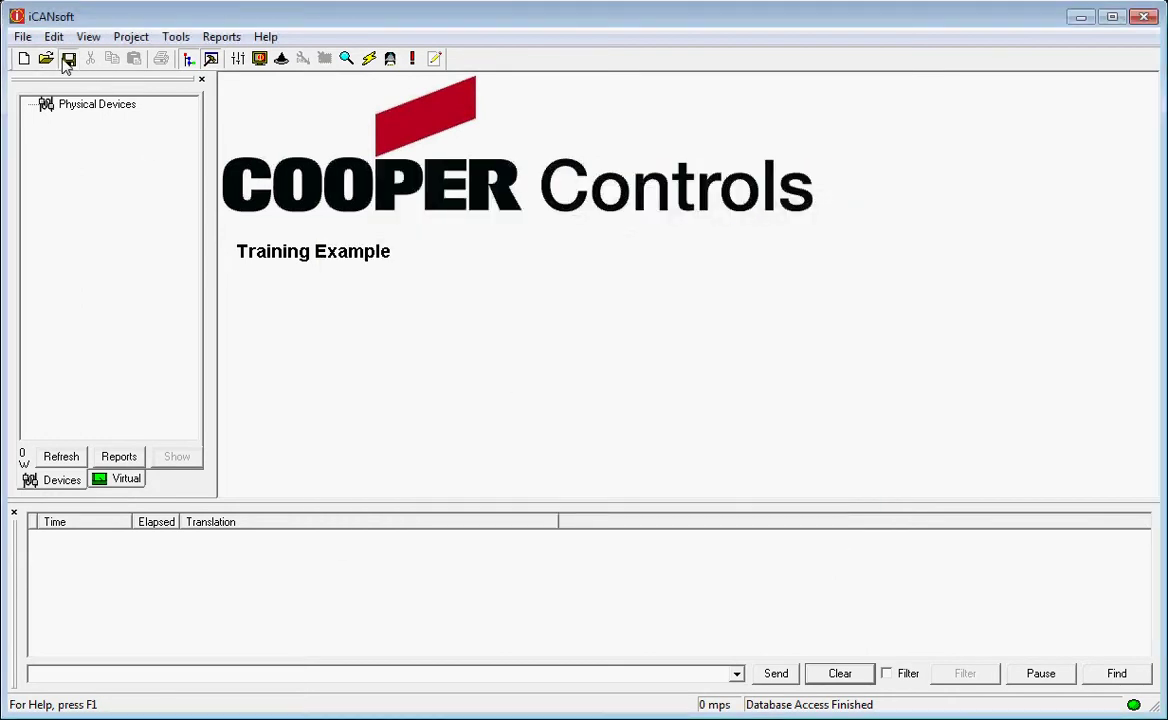
left_click(830, 177)
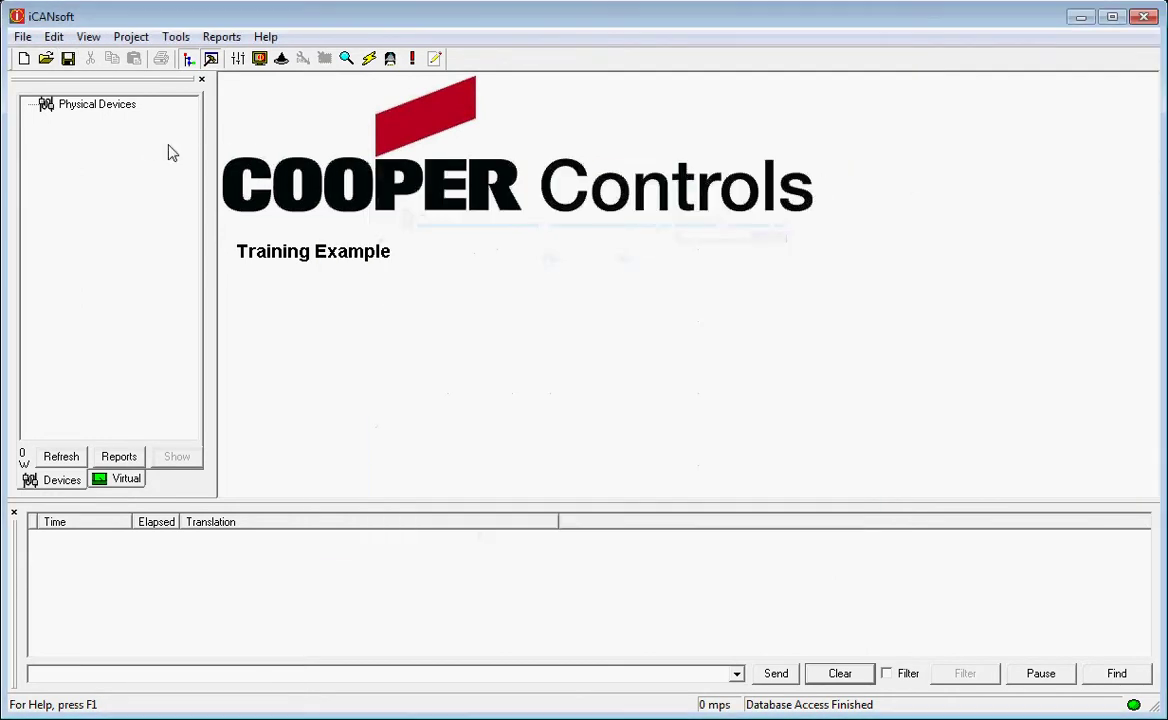
- Toggle the workspace and output windows off and on, leaving both displayed
left_click(89, 37)
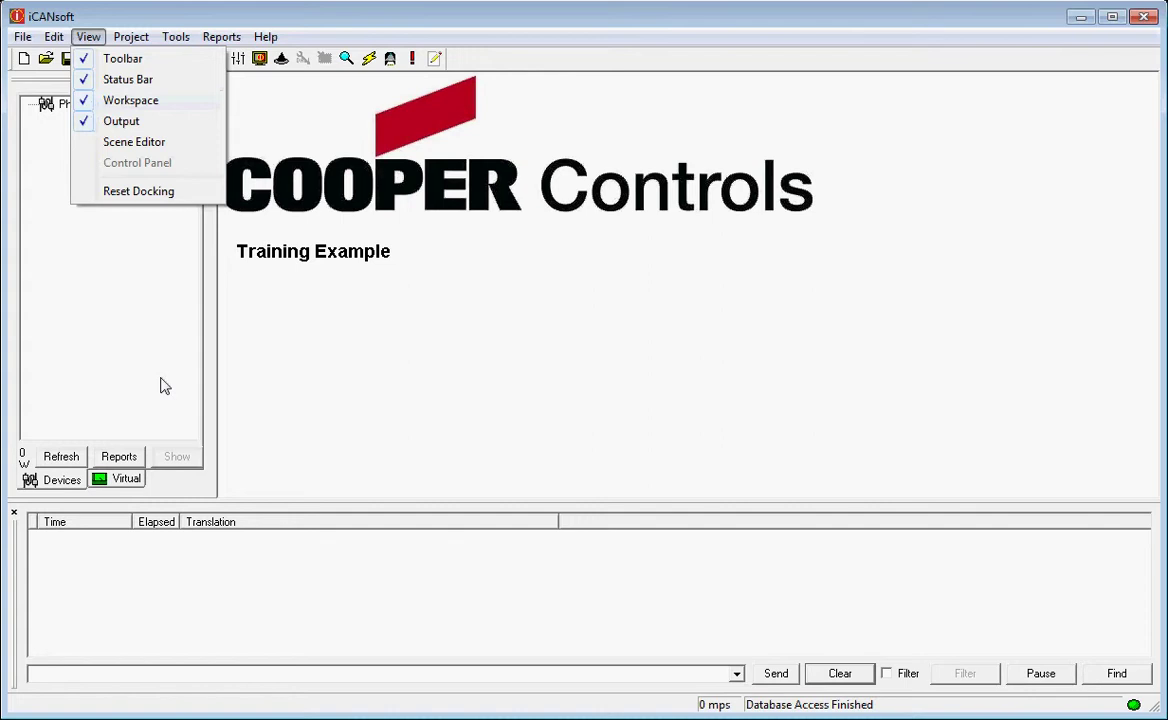
left_click(83, 130)
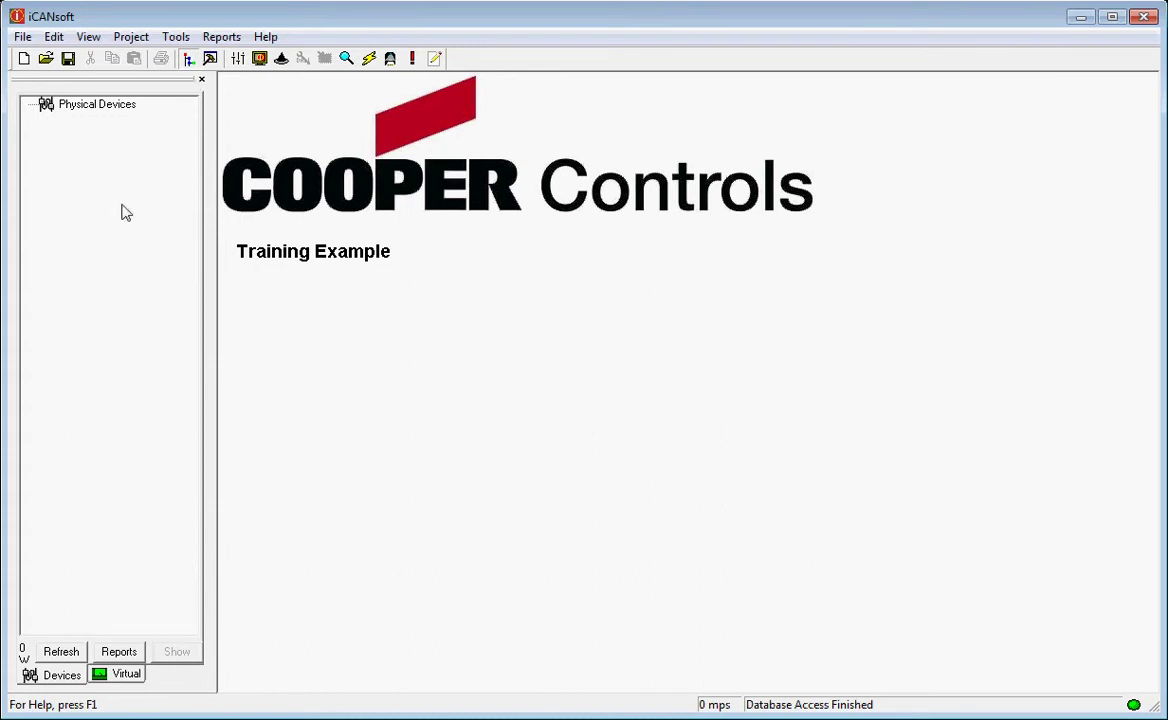
left_click(188, 59)
left_click(188, 59)
left_click(188, 59)
left_click(188, 59)
left_click(210, 59)
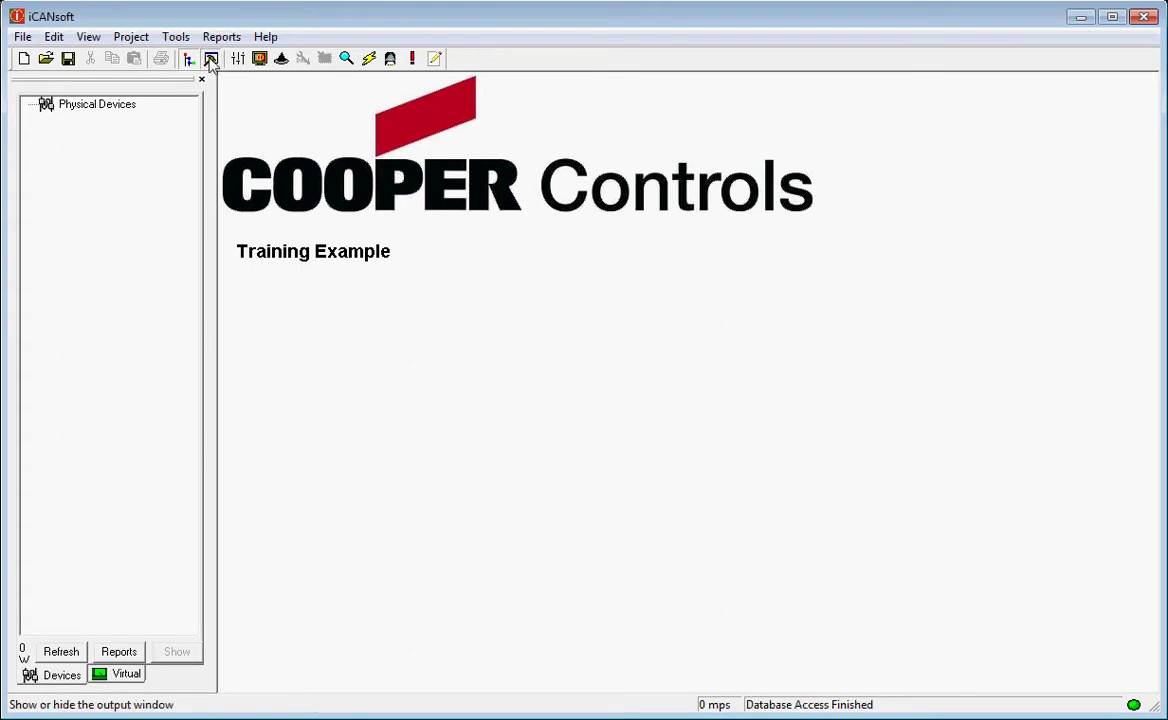
left_click(210, 59)
left_click(210, 59)
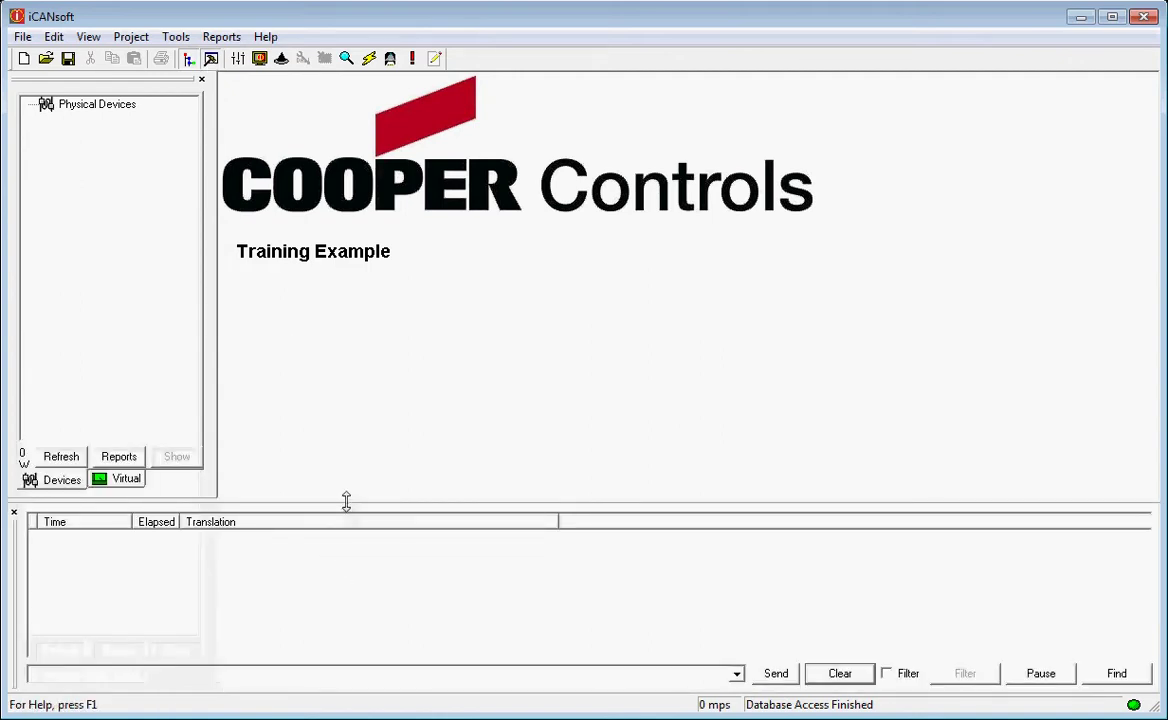
- Shrink the output window and enlarge it again, and hide and redisplay it
left_click_drag(347, 501, 343, 612)
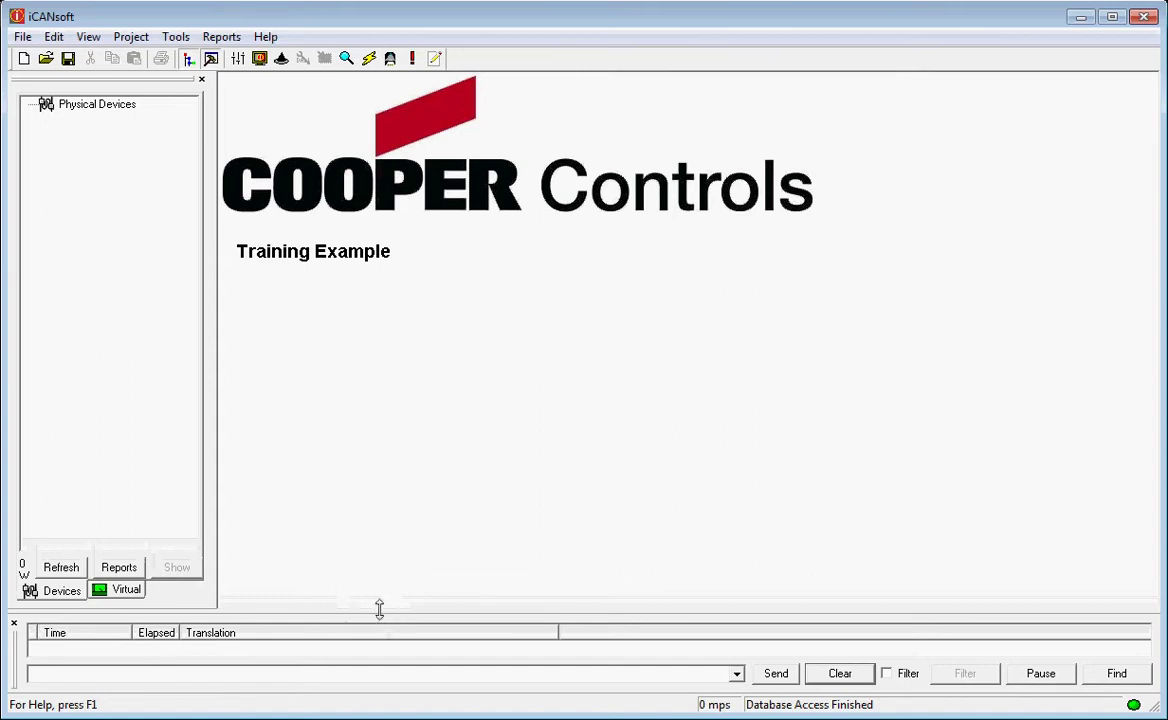
left_click_drag(394, 613, 385, 497)
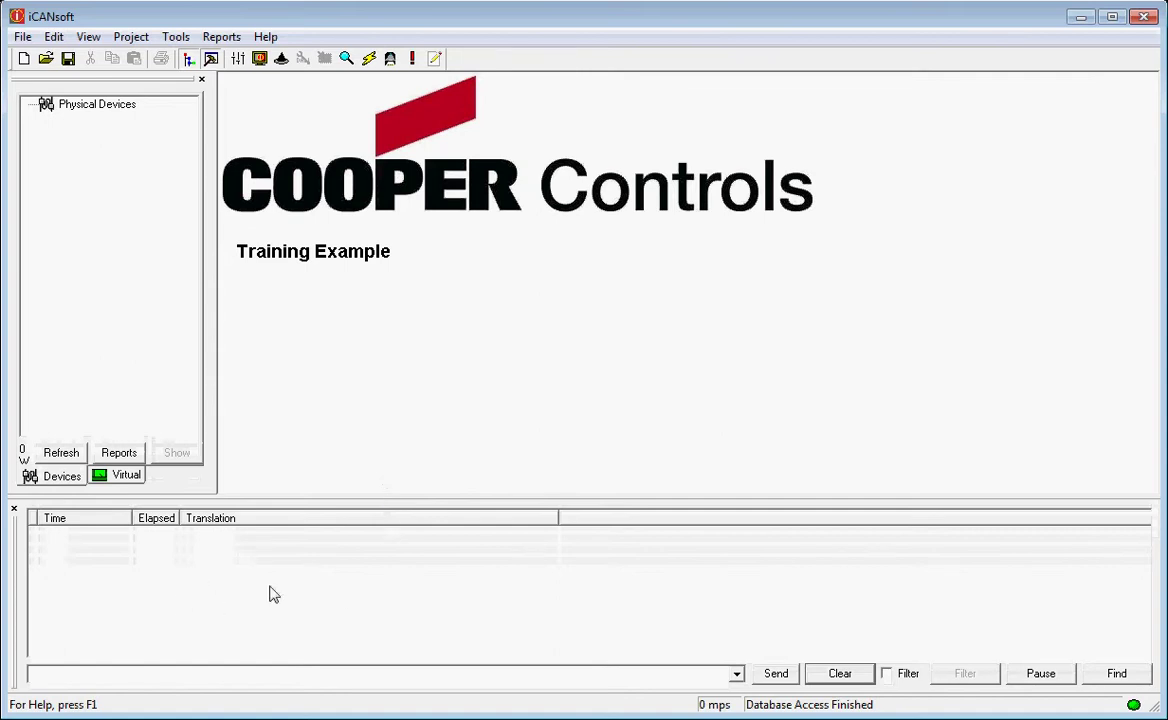
left_click(14, 511)
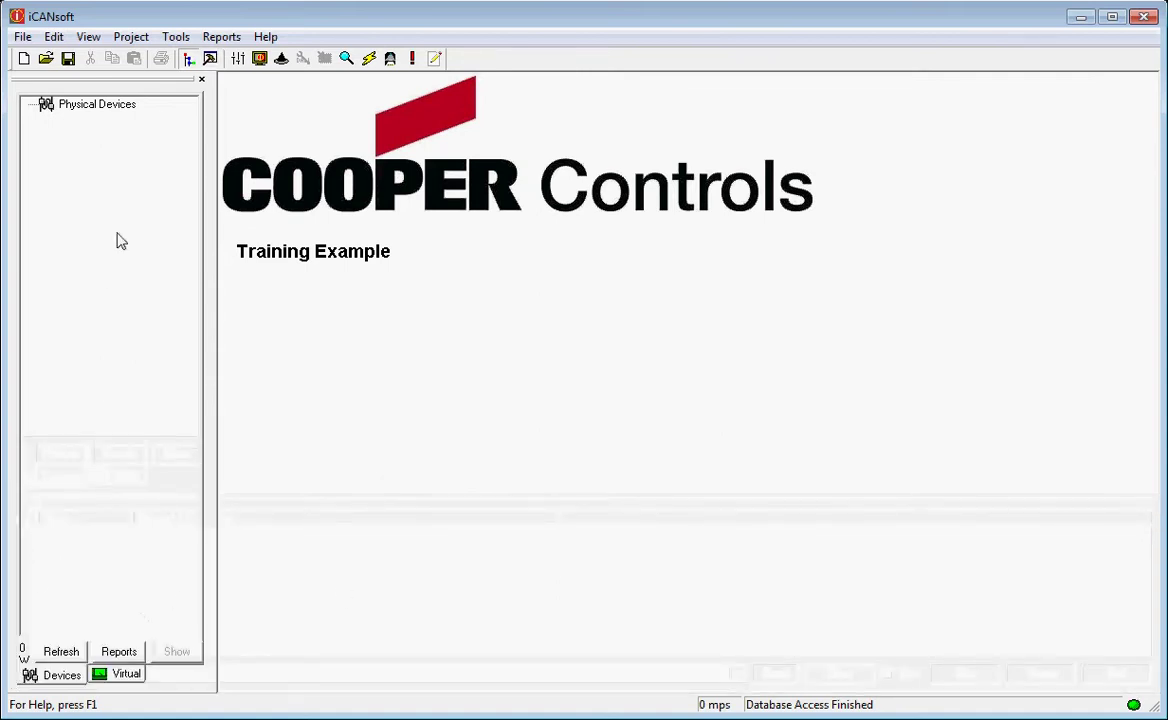
left_click(209, 60)
left_click(209, 60)
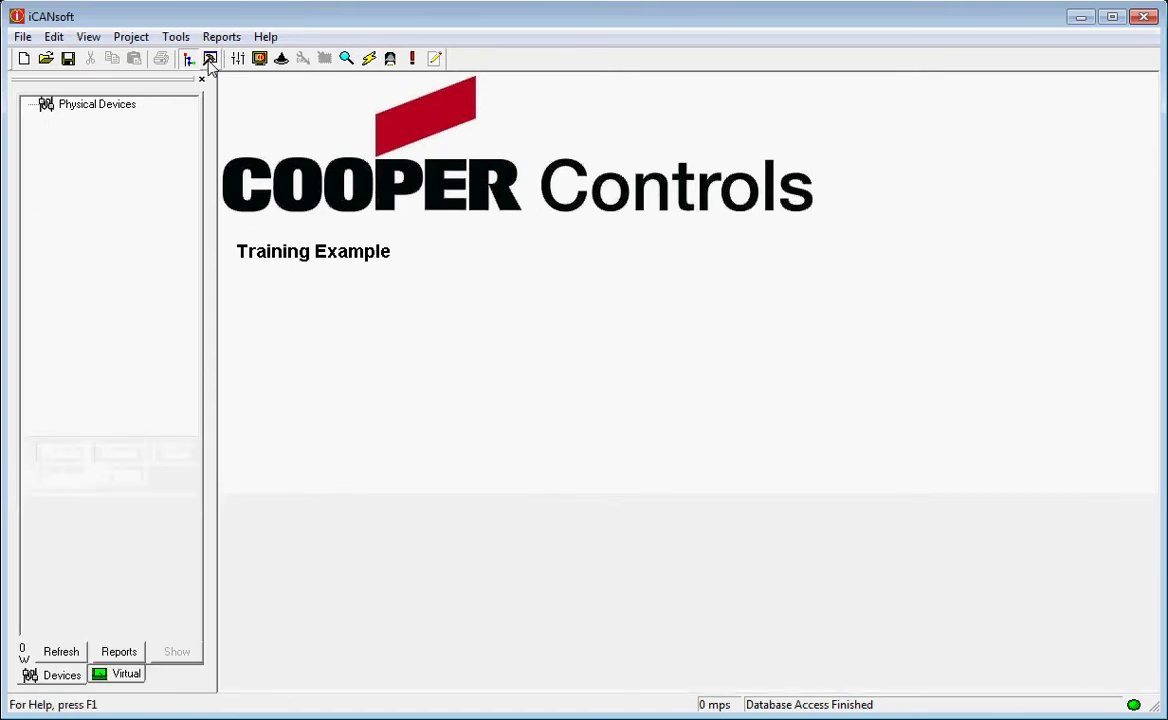
left_click(209, 60)
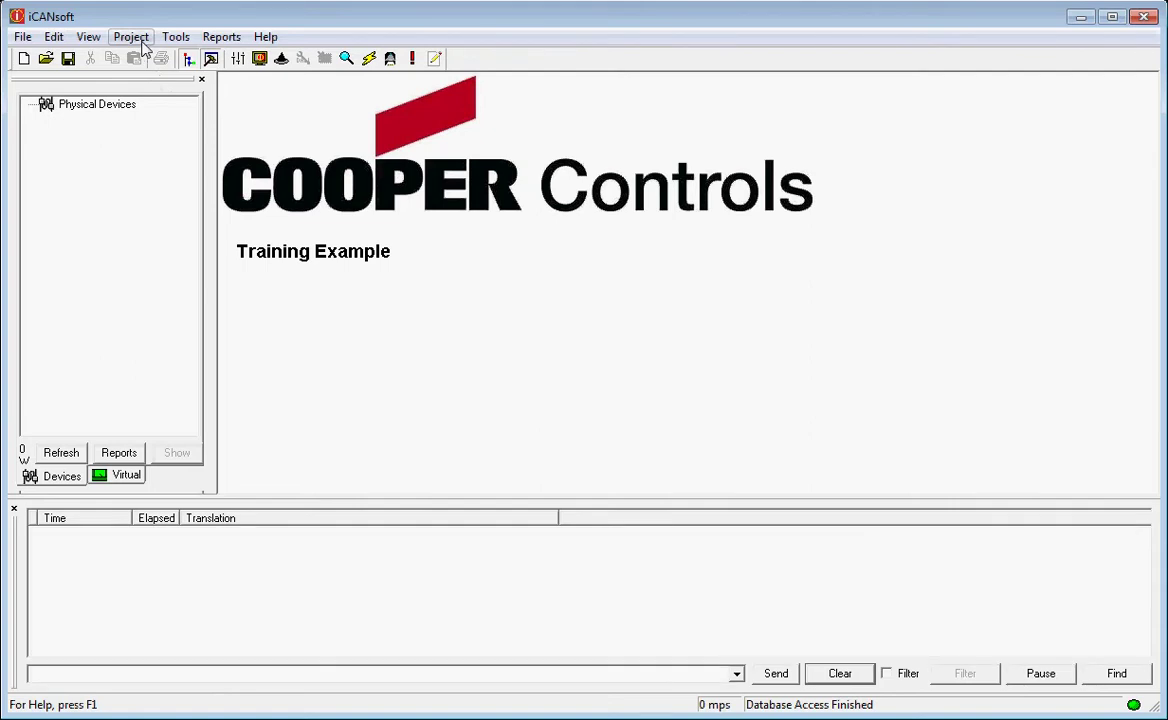
- View the Advanced Network Search window twice, closing it each time without starting a search
left_click(177, 37)
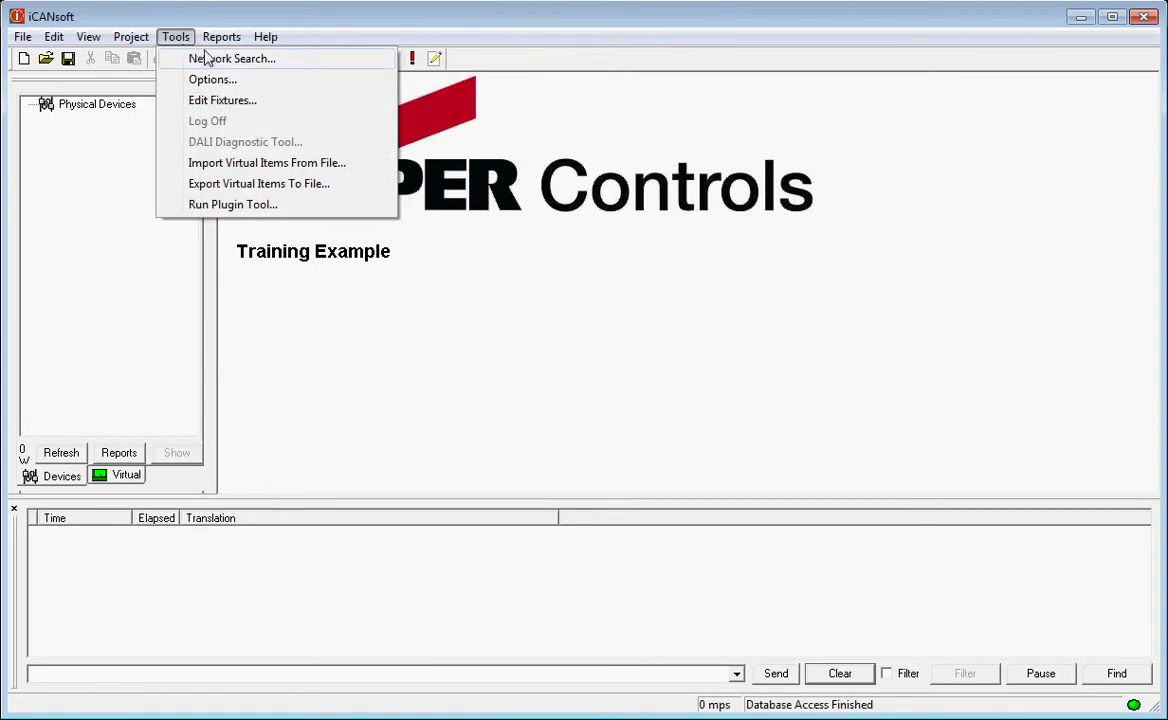
left_click(218, 60)
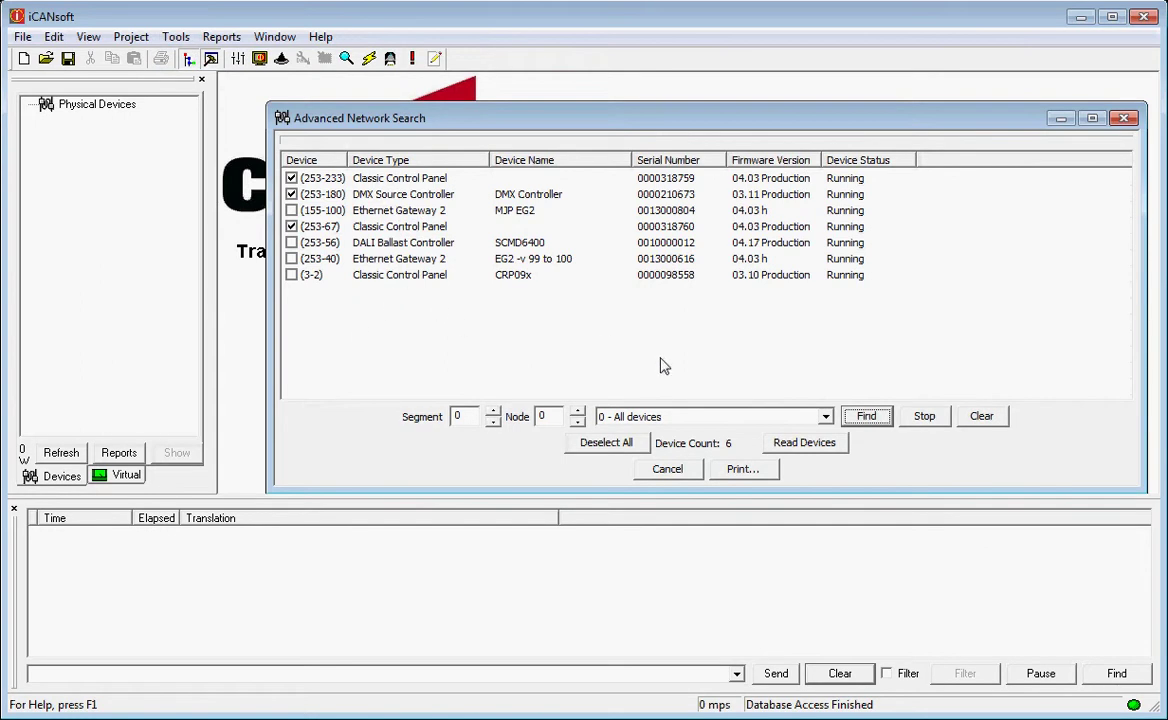
left_click_drag(344, 127, 318, 110)
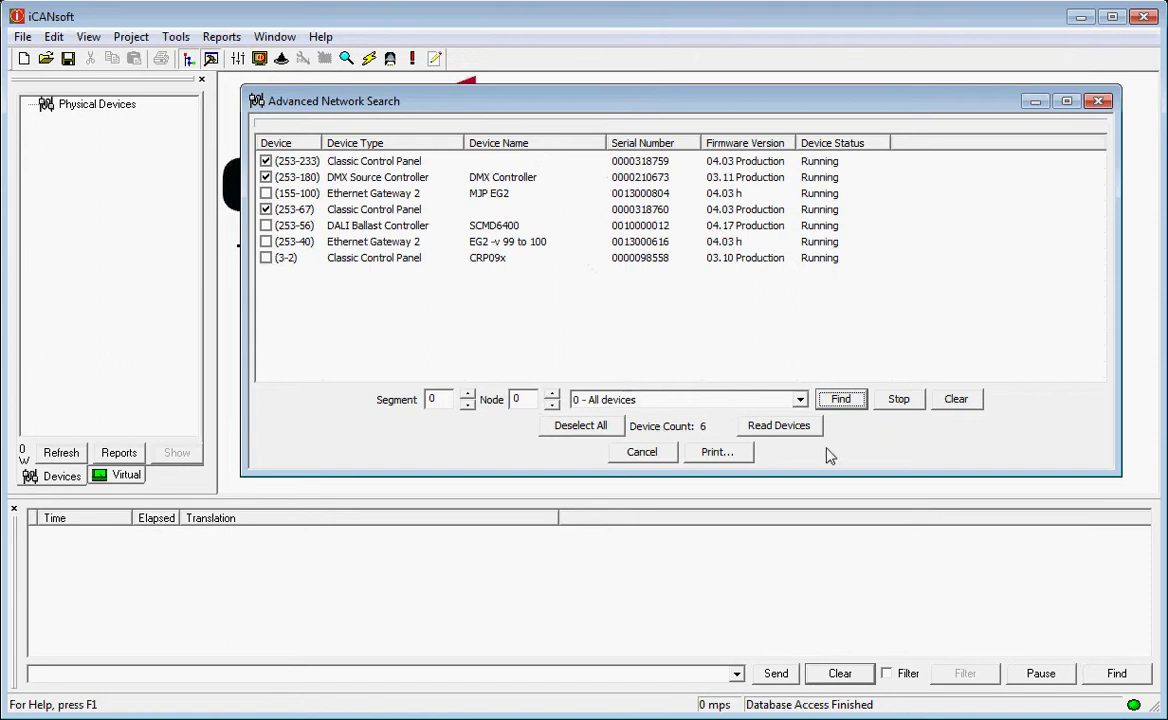
left_click(1098, 101)
left_click(345, 59)
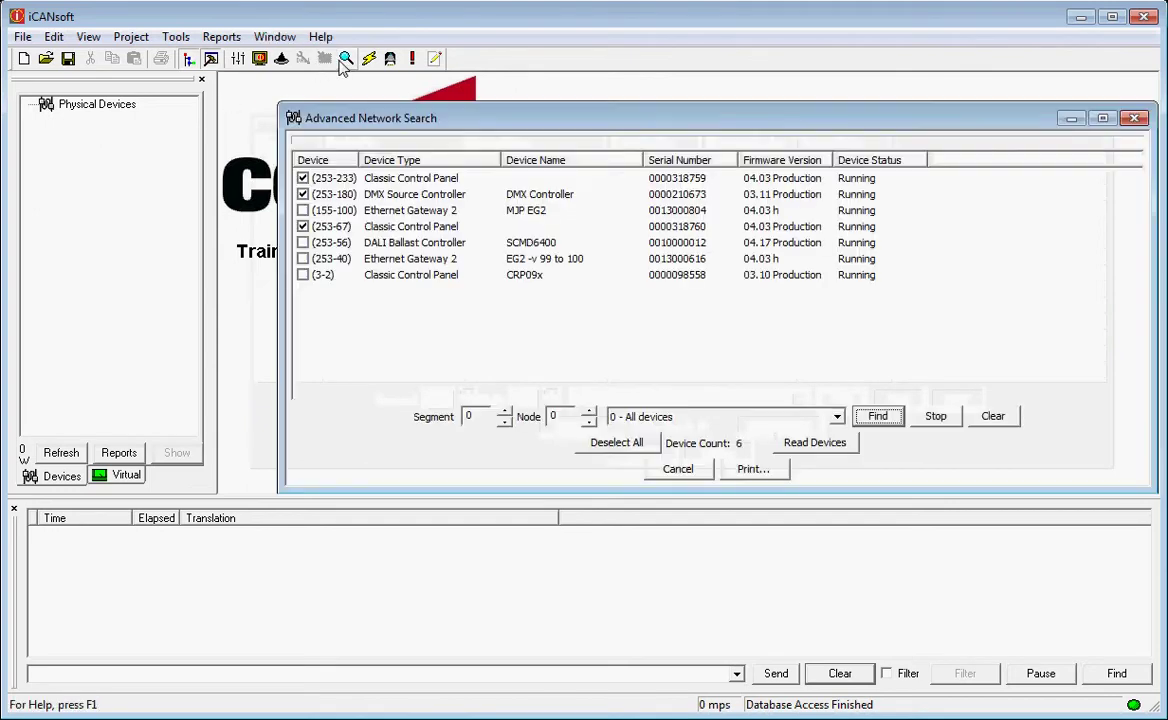
left_click(1140, 119)
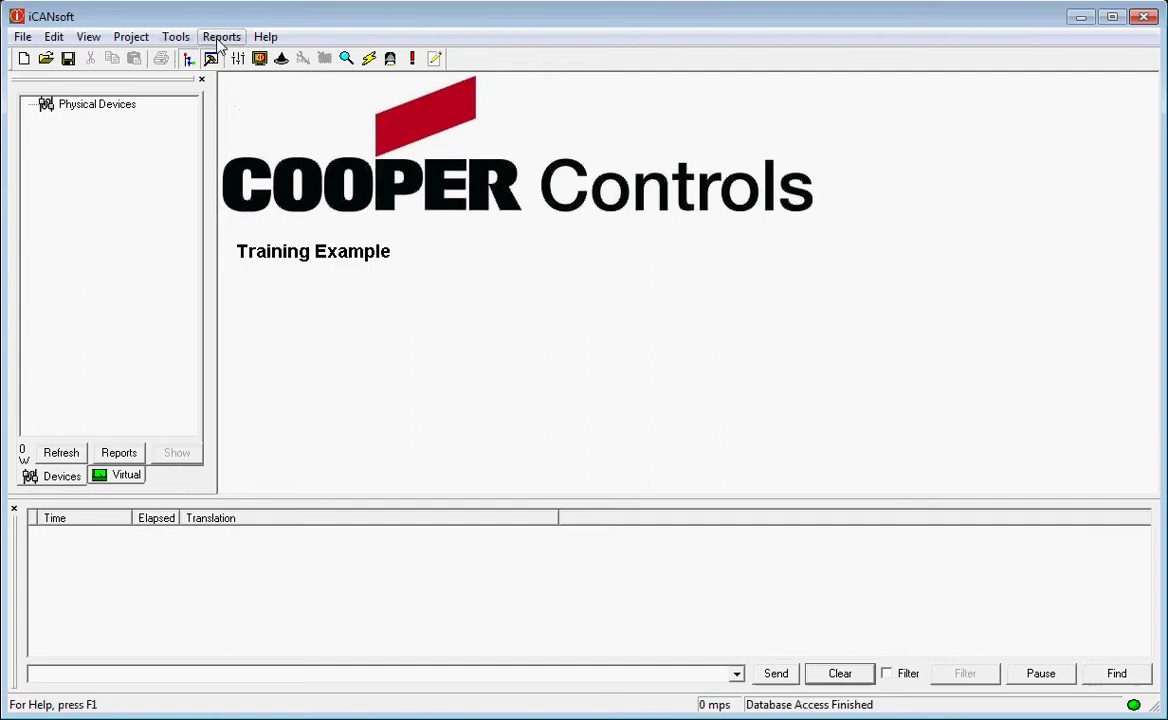
- In the network options, try the Ethernet Gateway connection and reselect PC Node
left_click(186, 40)
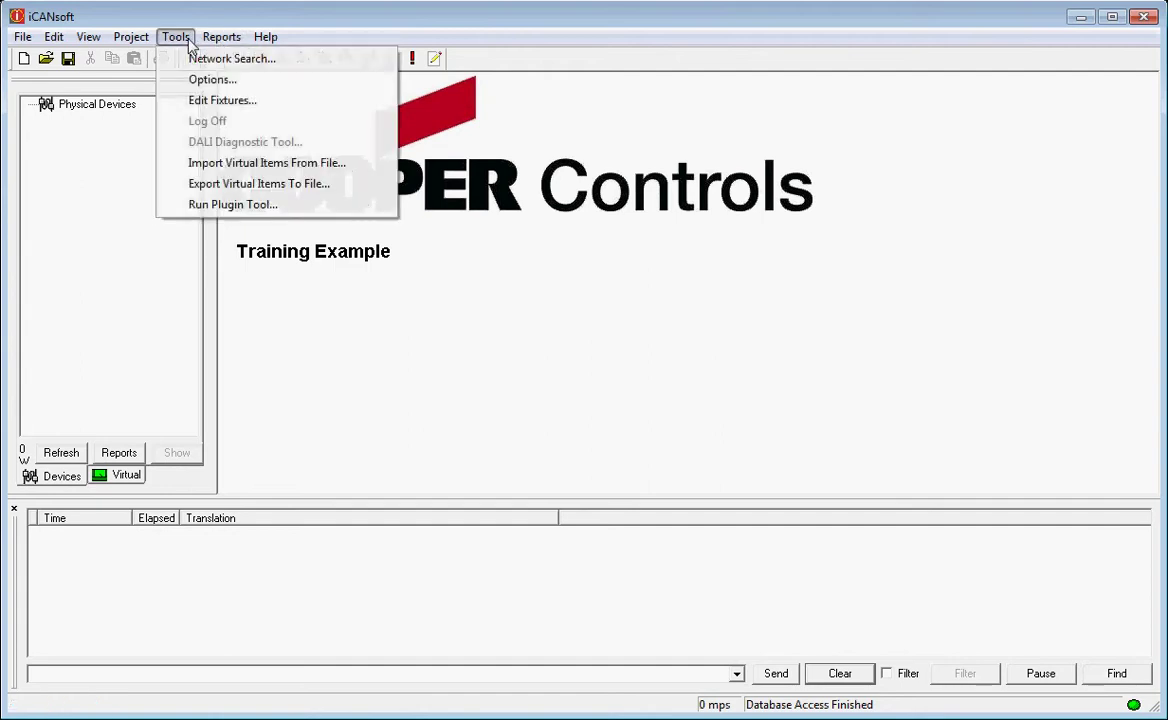
left_click(210, 80)
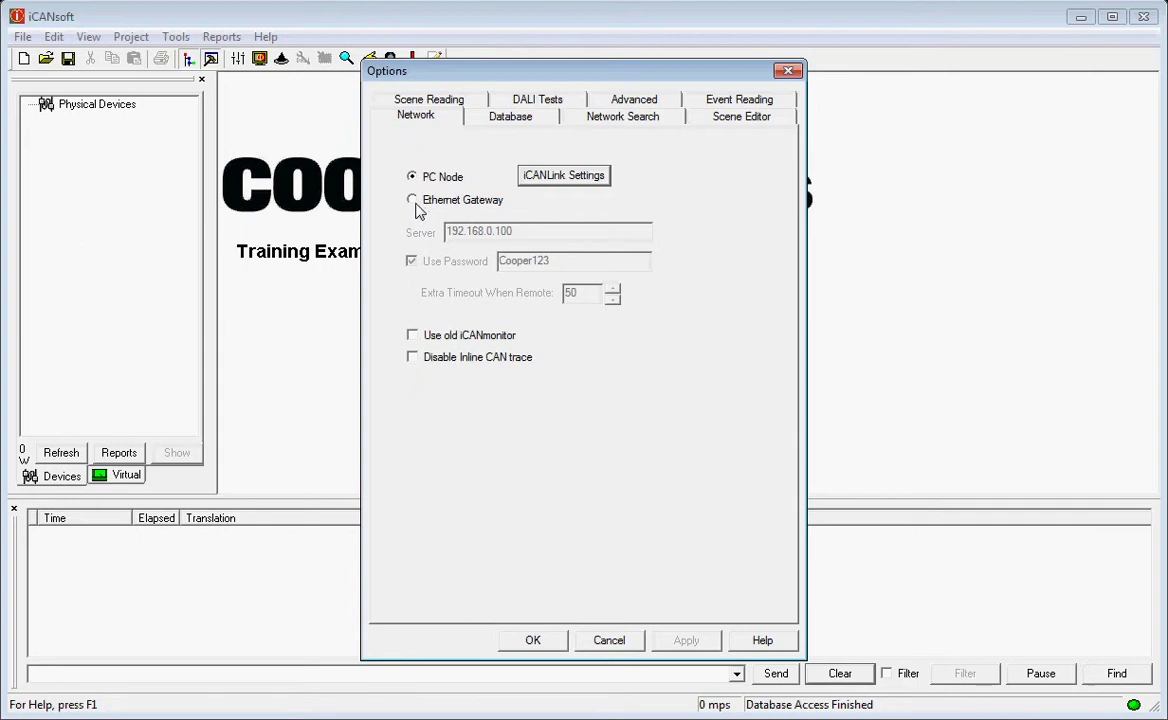
left_click(413, 203)
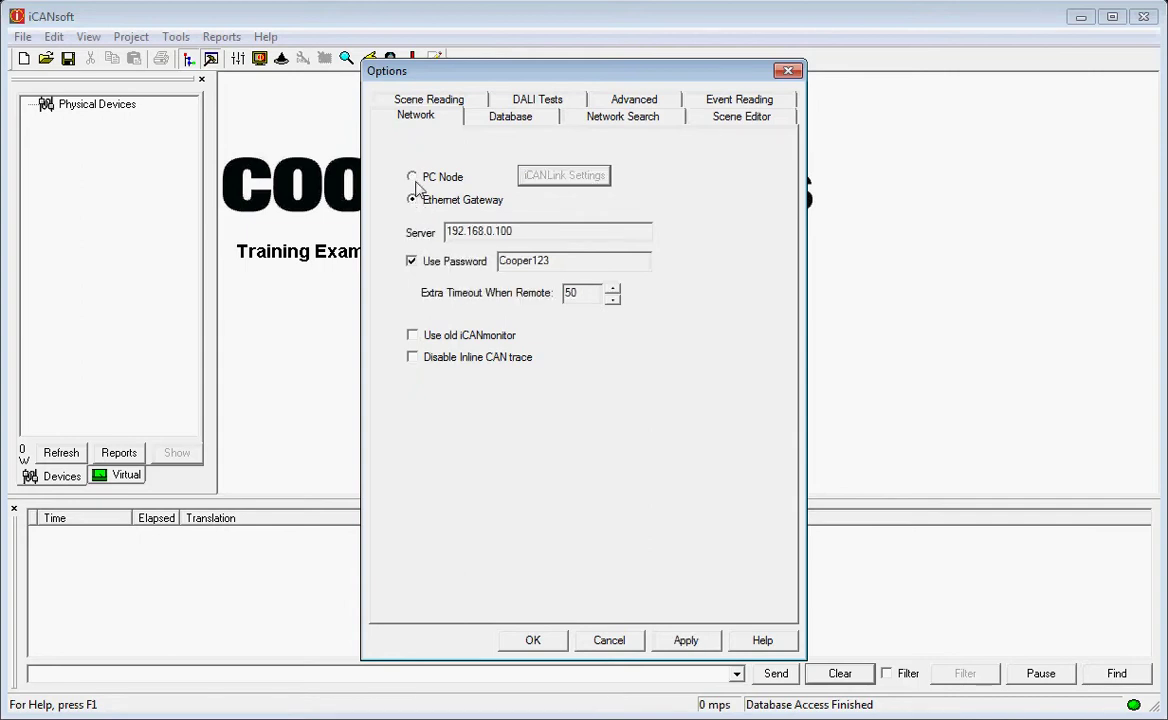
left_click(414, 177)
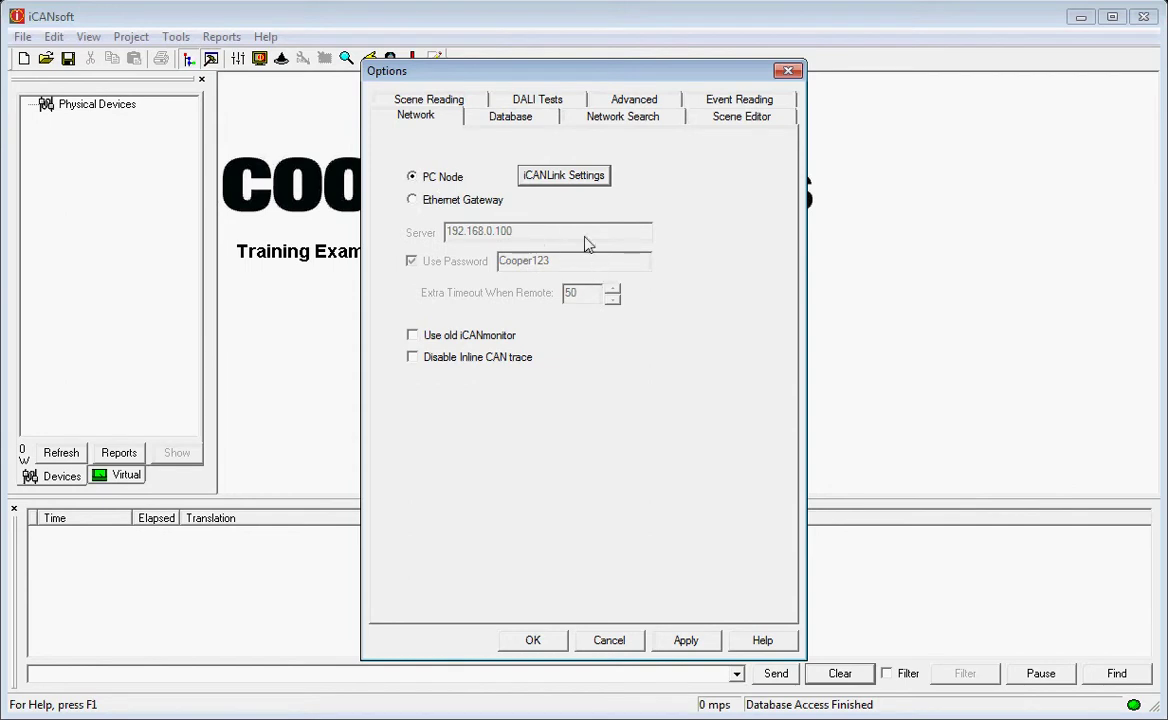
- Open the PC node's iCANlink settings, widen the dialog and launch Windows Device Manager from it
left_click(565, 183)
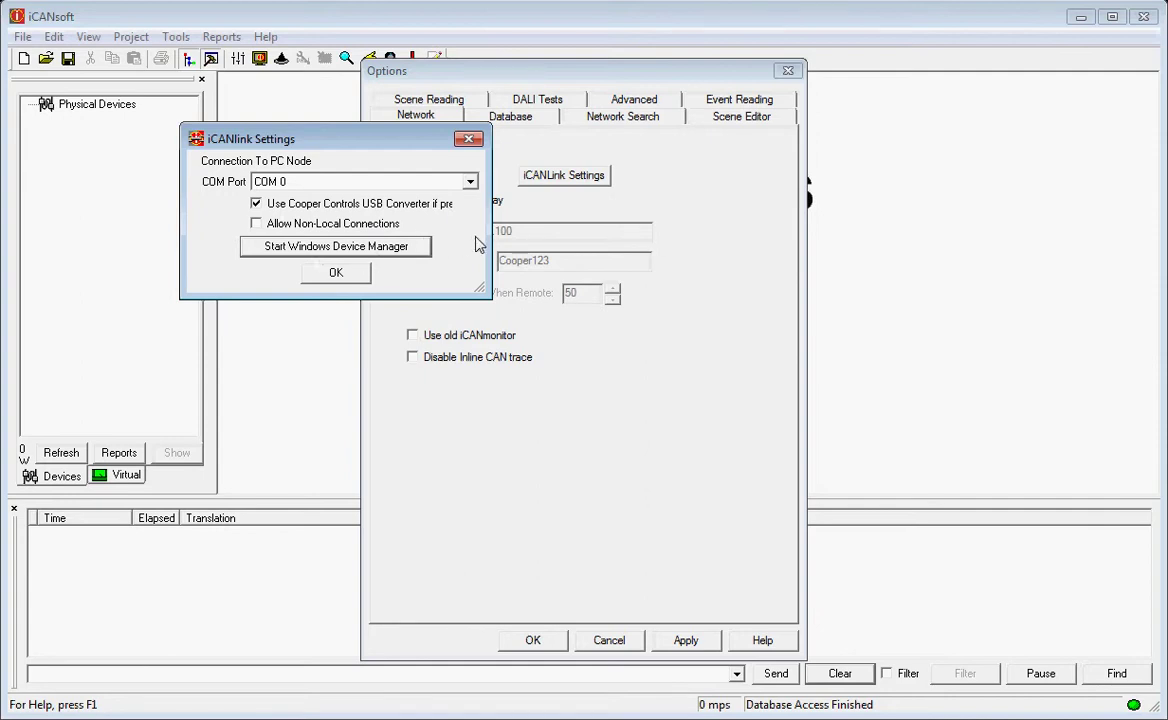
left_click_drag(489, 243, 541, 243)
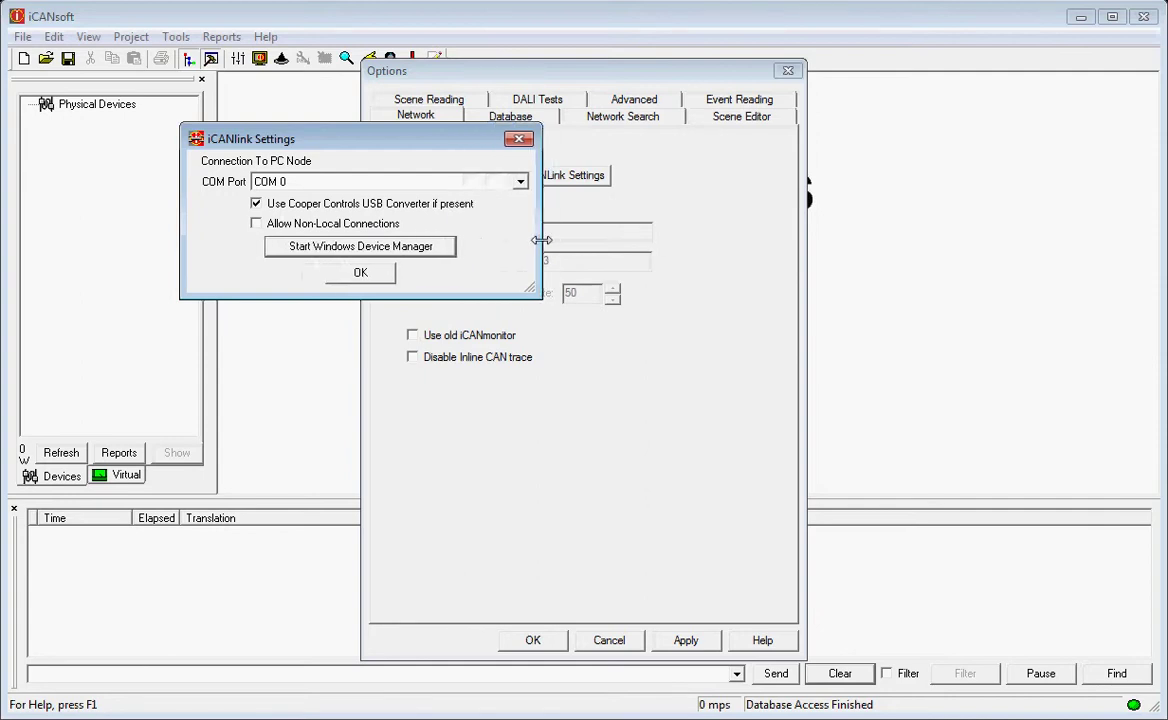
left_click(347, 252)
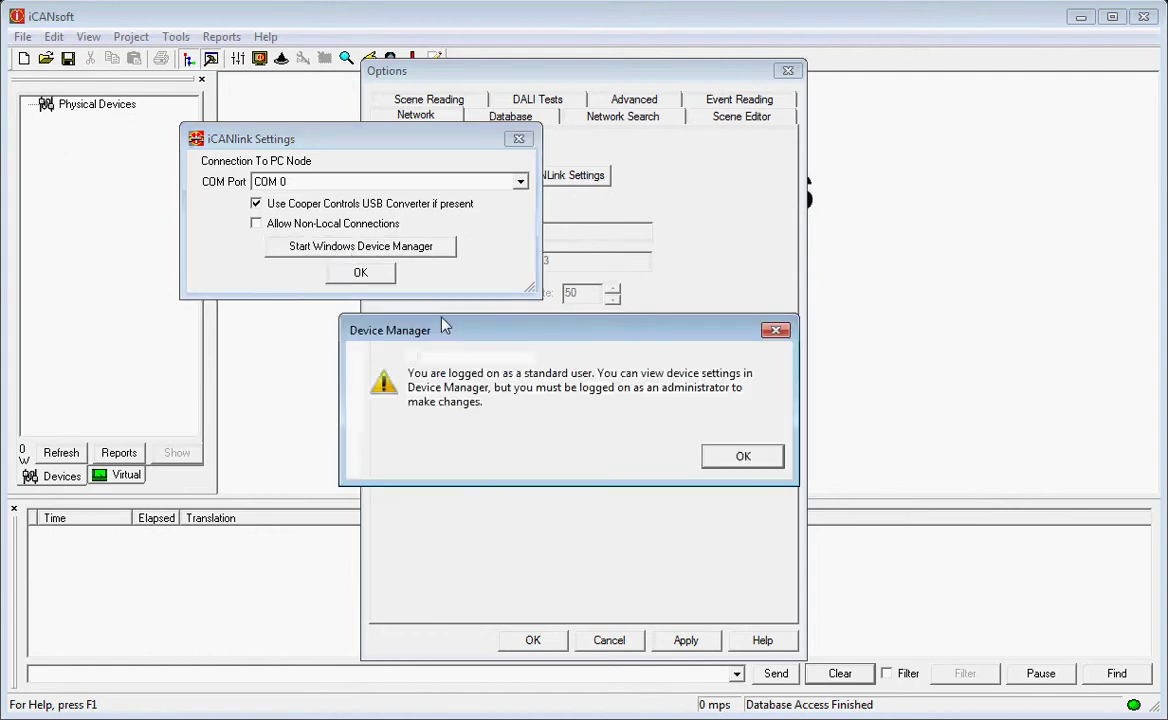
left_click(741, 457)
- Locate the Cooper Controls USB Converter among the Universal Serial Bus controllers in Device Manager
left_click_drag(156, 47, 287, 50)
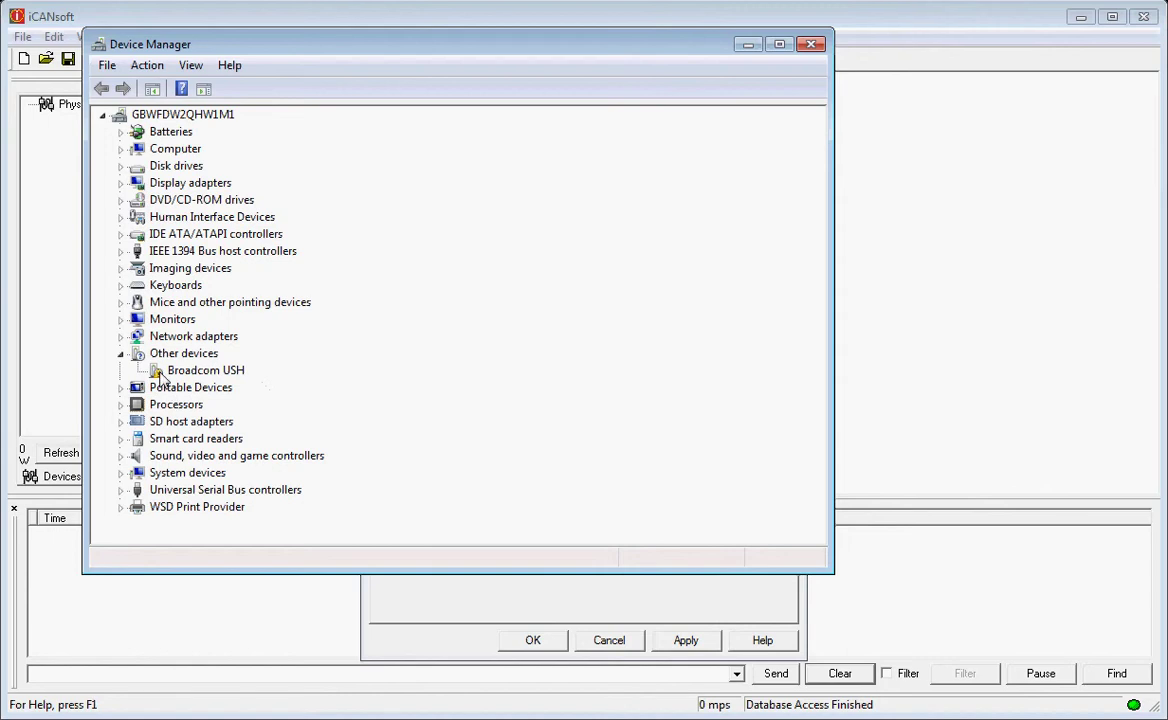
left_click(120, 490)
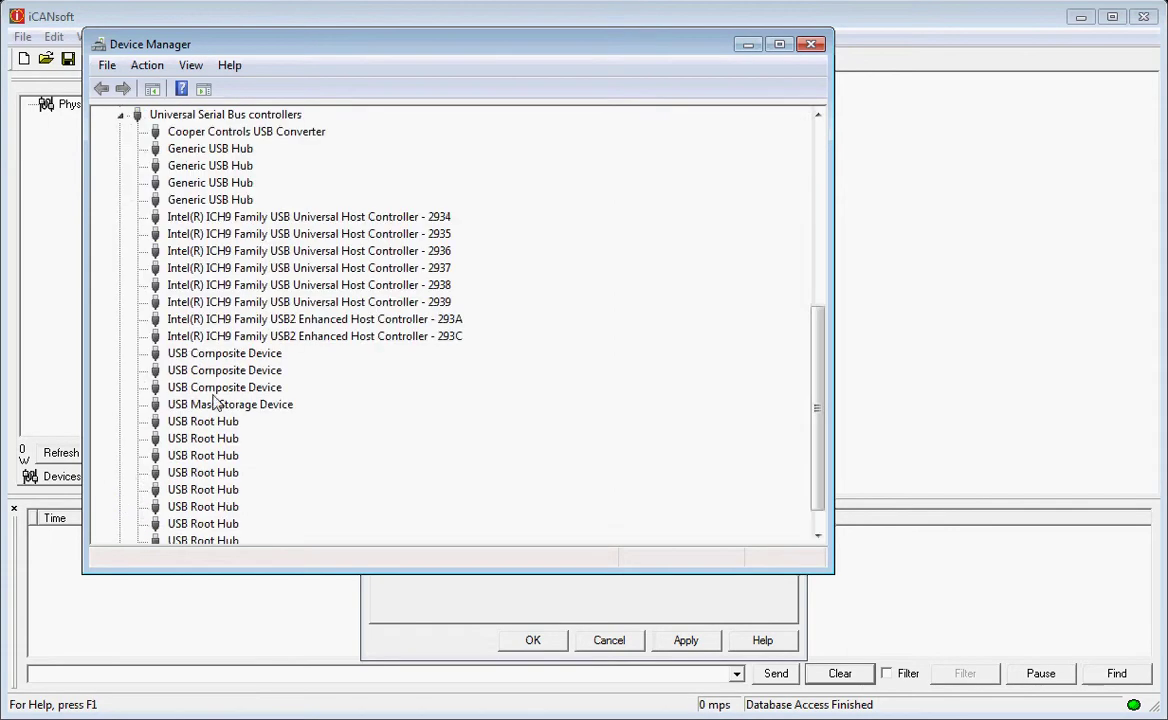
left_click(210, 131)
- View the manual driver update for the Cooper Controls USB Converter, cancel it, and close Device Manager and the iCANlink settings
right_click(226, 139)
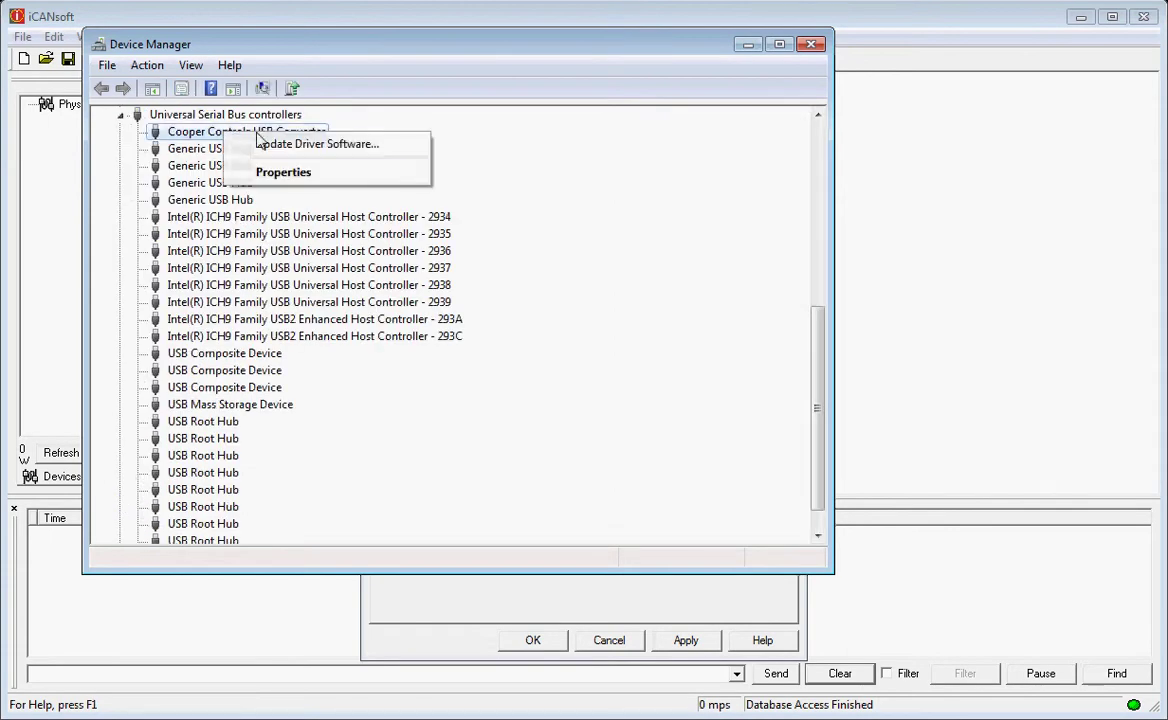
left_click(295, 150)
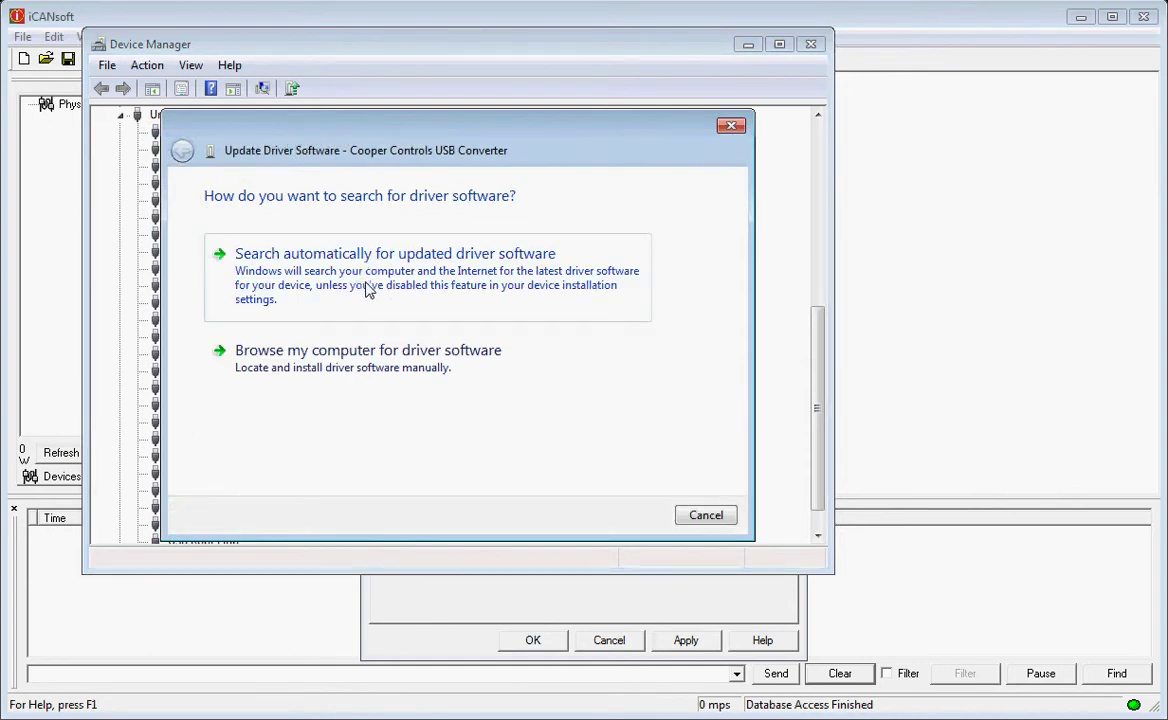
left_click(349, 358)
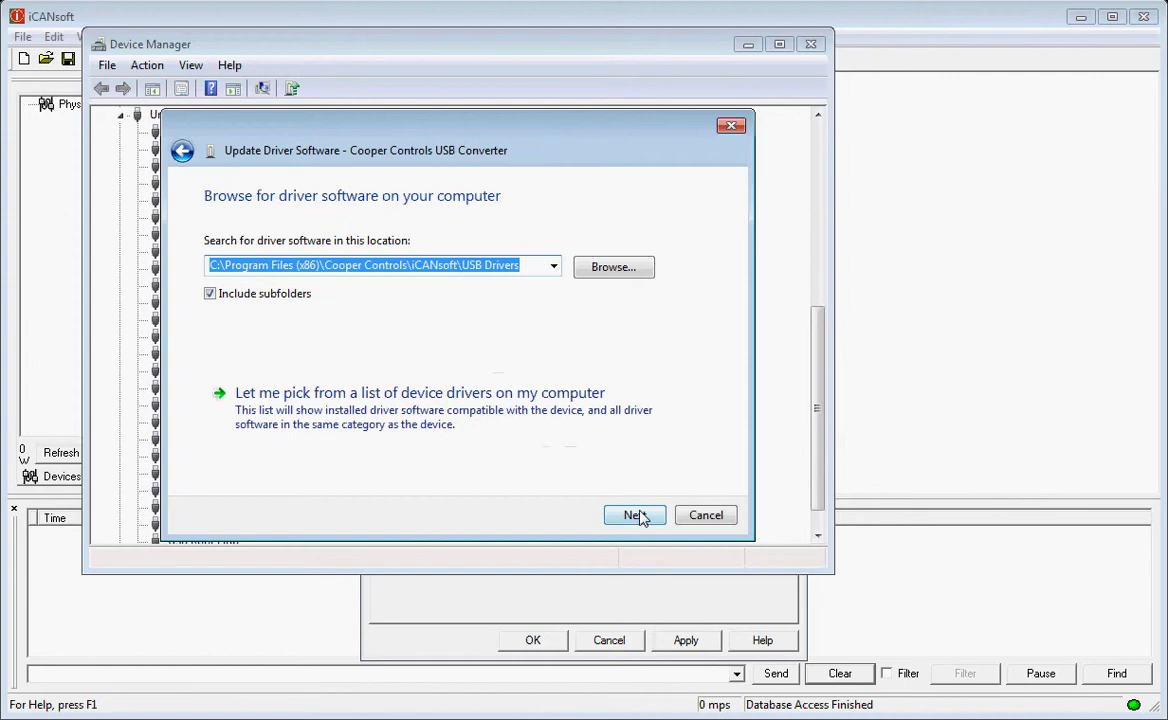
left_click(706, 518)
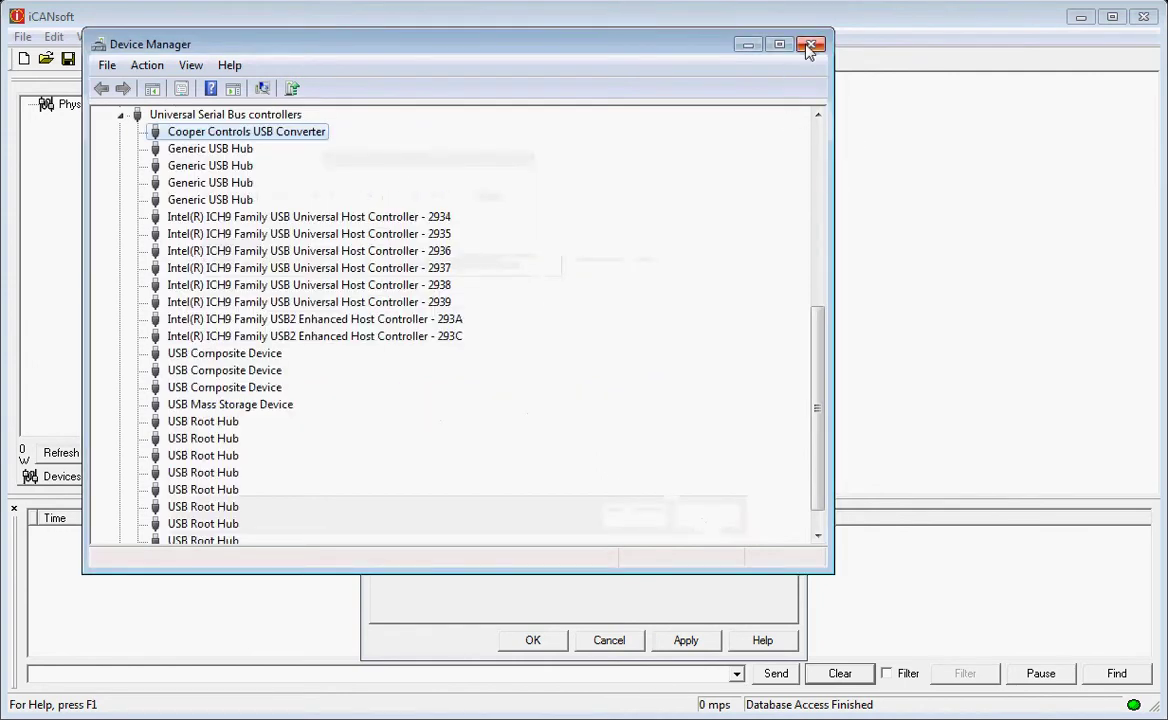
left_click(810, 46)
left_click(517, 137)
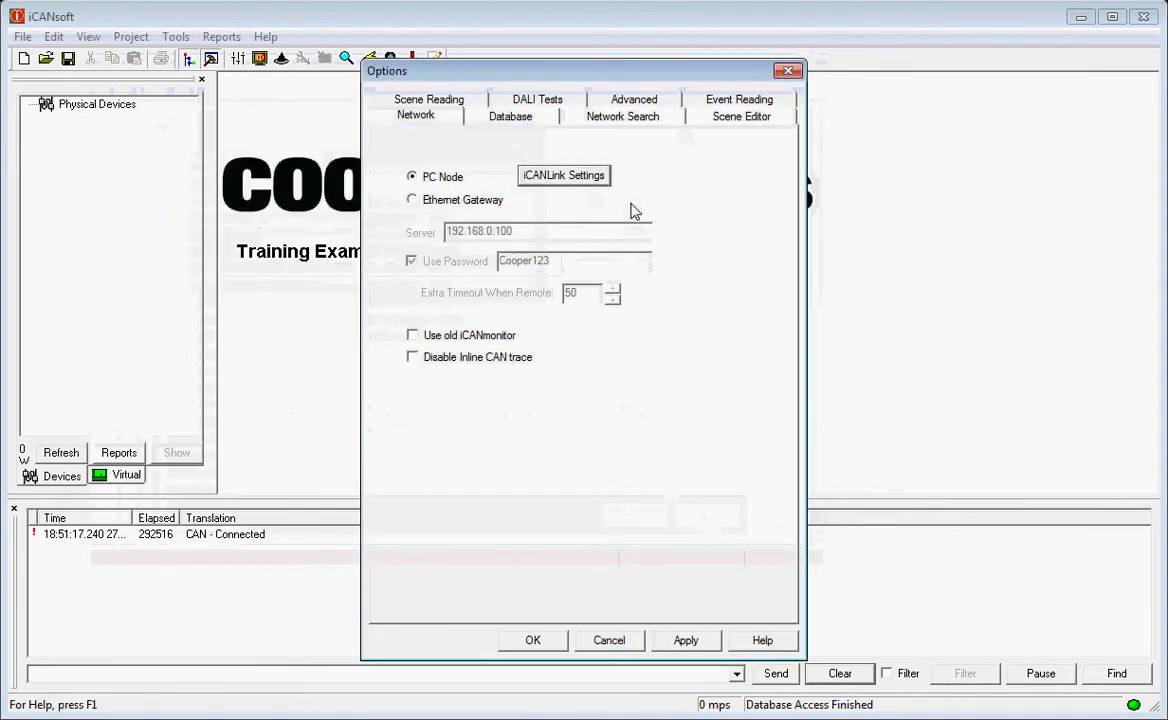
- Review the Advanced program options and confirm the options dialog
left_click(634, 99)
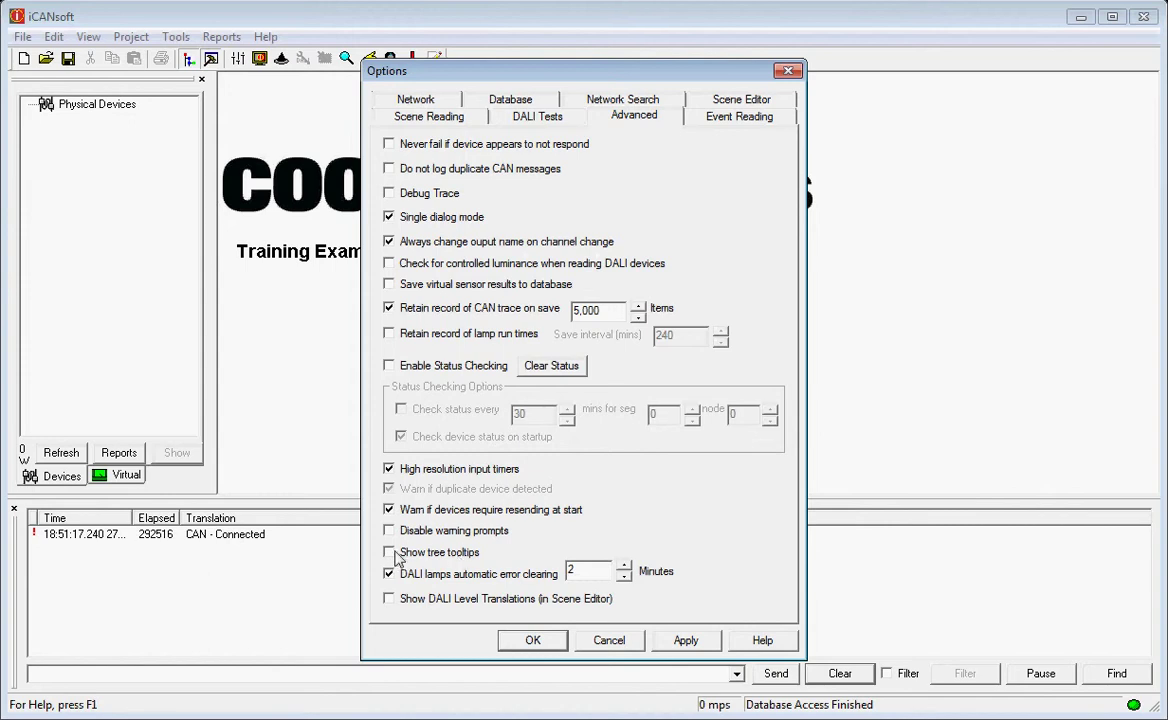
left_click(535, 641)
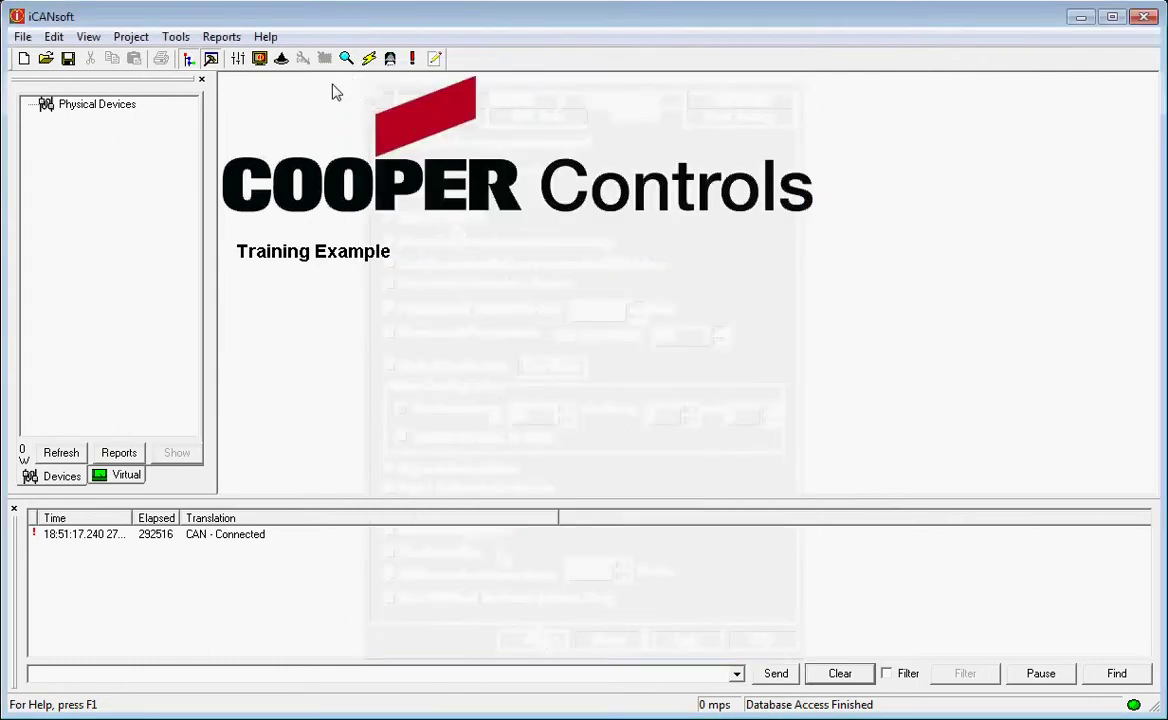
- Hide and restore the output window, and view the Scene Editor briefly before closing it
left_click(211, 60)
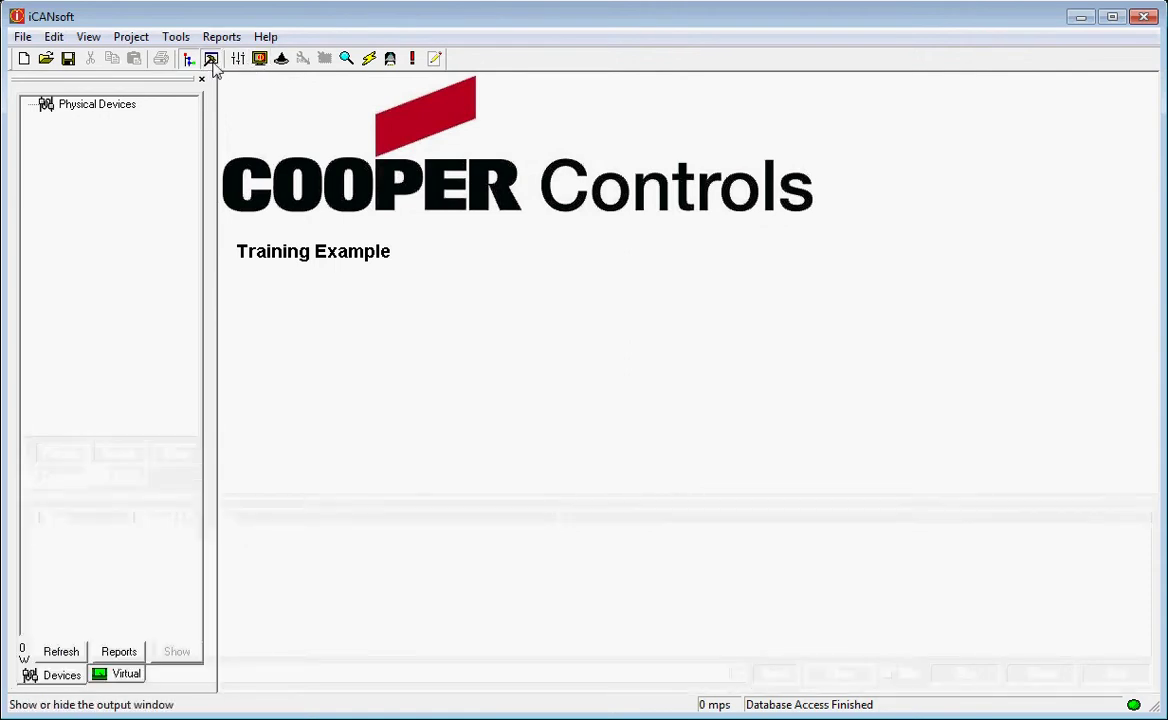
left_click(212, 60)
left_click(239, 60)
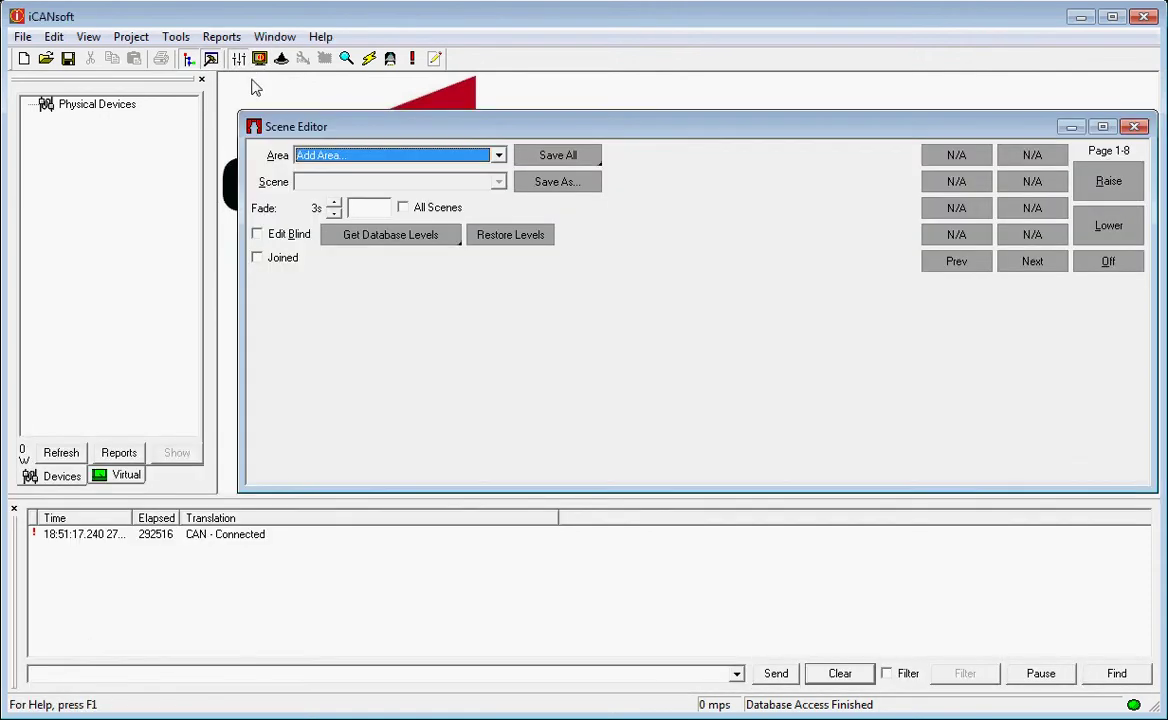
left_click_drag(348, 127, 333, 101)
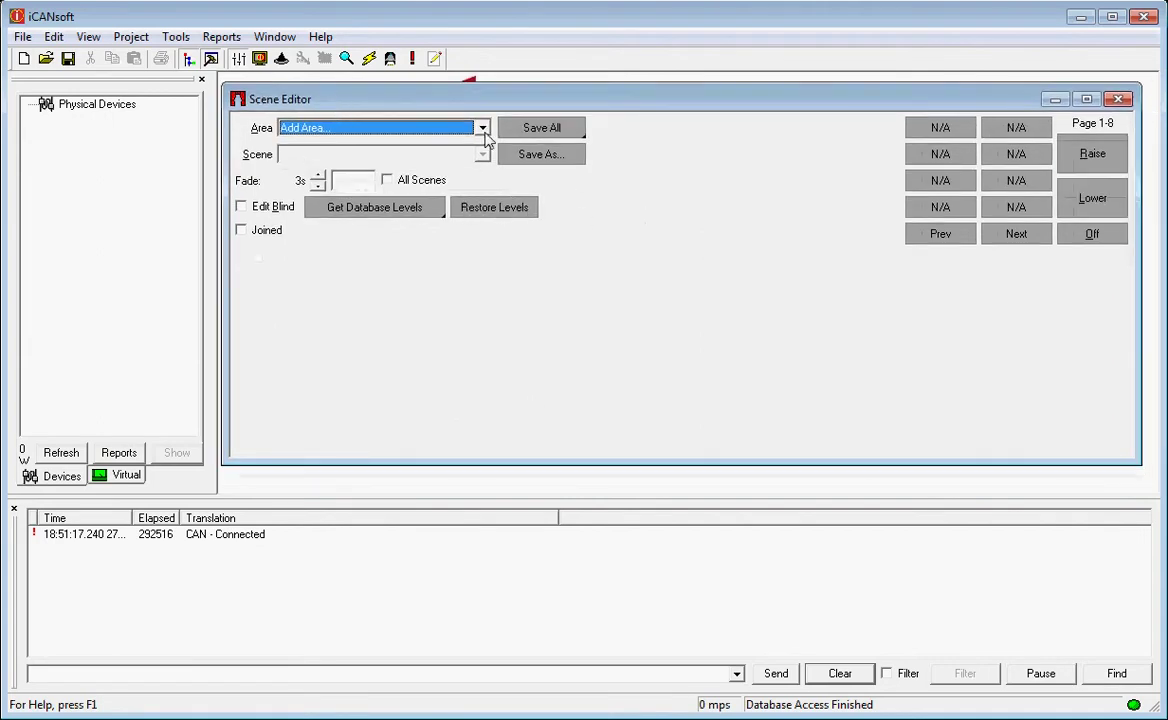
left_click(1118, 100)
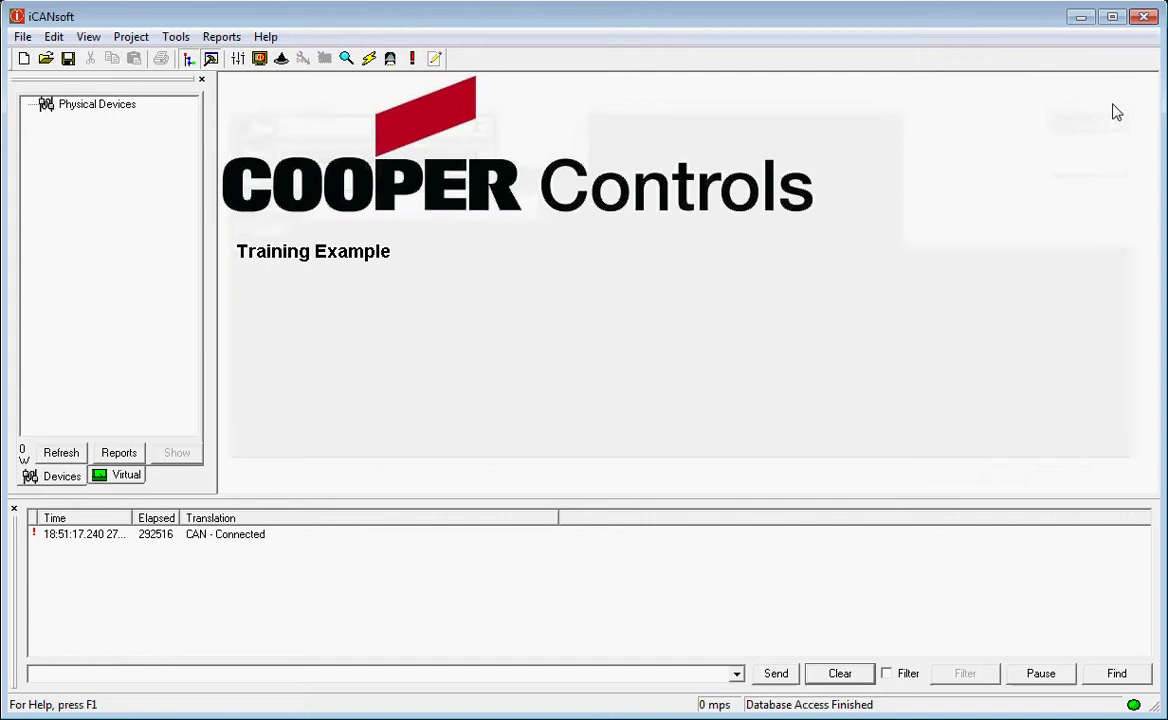
- Launch the Plugin Tool's Monitor window, view its message log, and close it
left_click(259, 60)
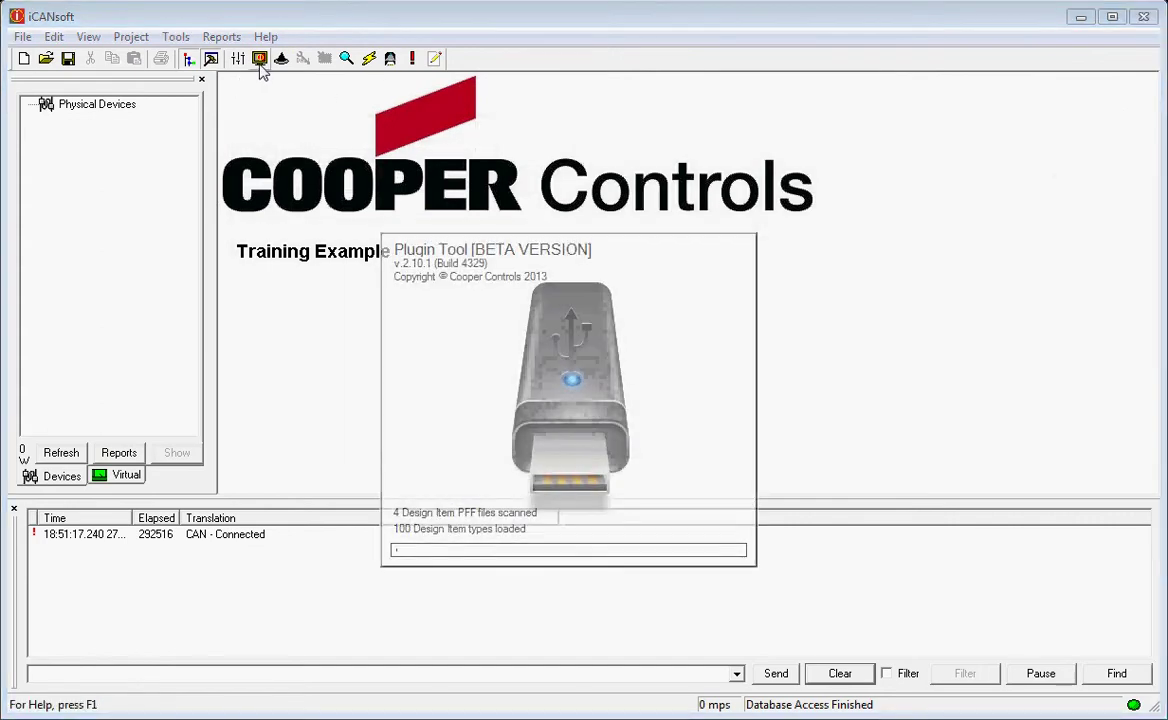
left_click_drag(337, 101, 539, 132)
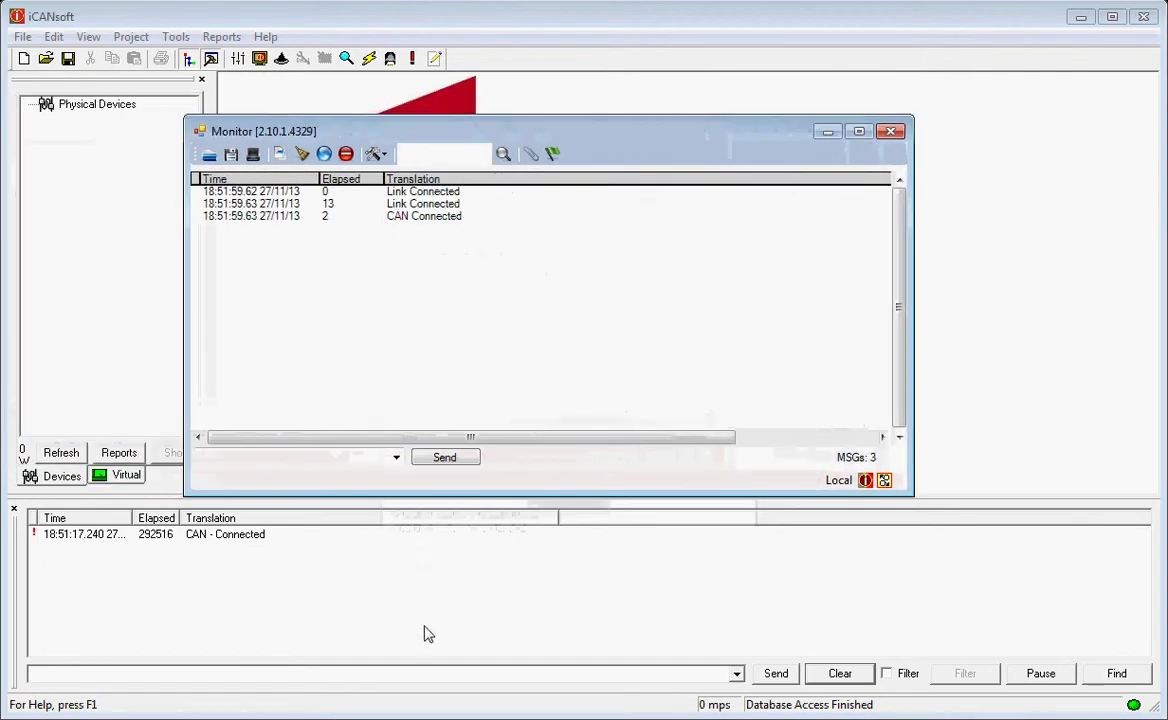
left_click(894, 137)
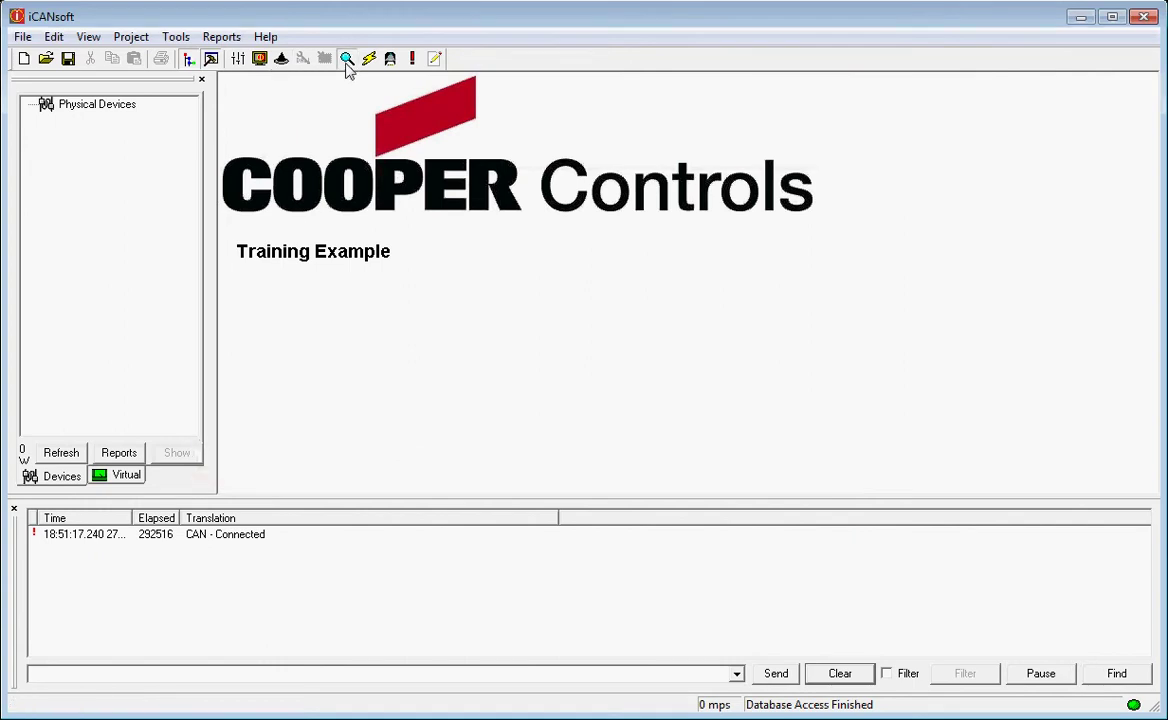
- Search the network with Advanced Network Search and read the checked devices 253-233, 253-180 and 253-67 into the project
left_click(346, 59)
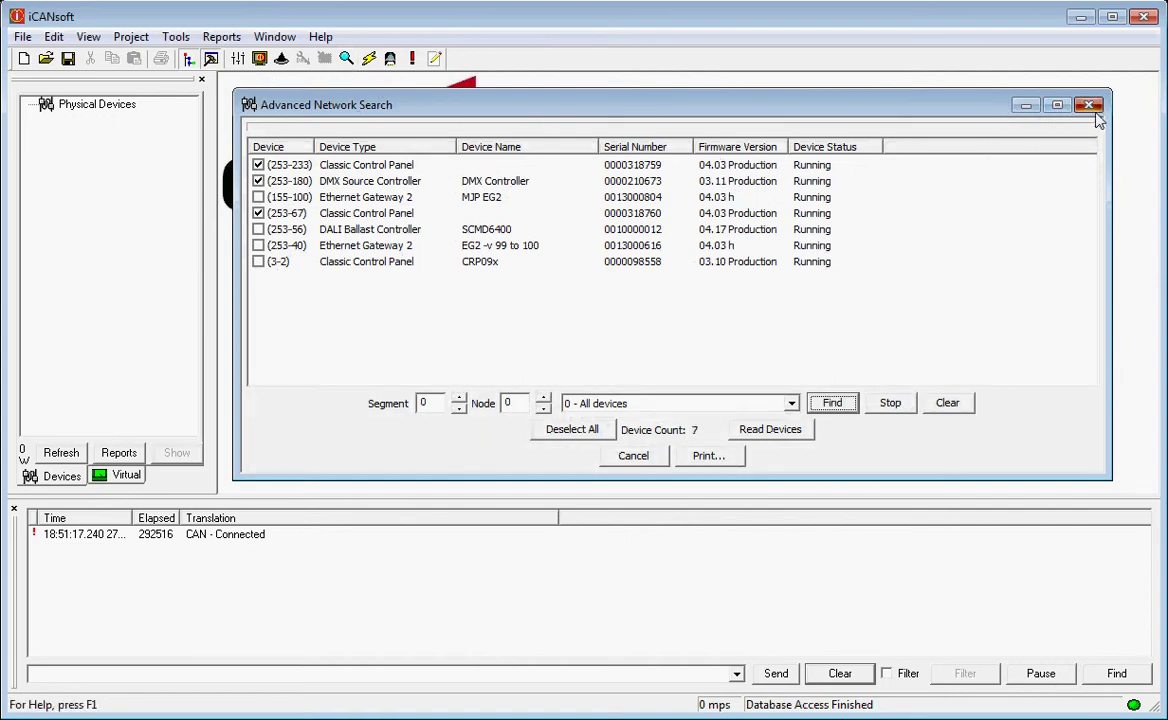
key("Escape")
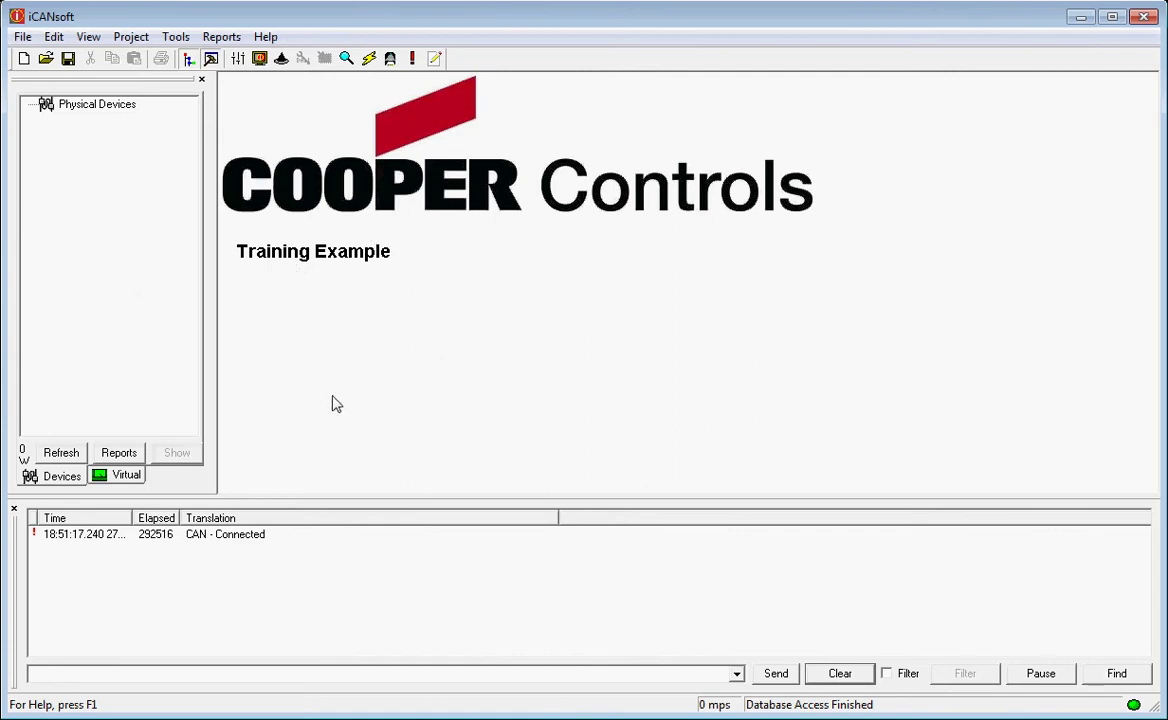
left_click(346, 59)
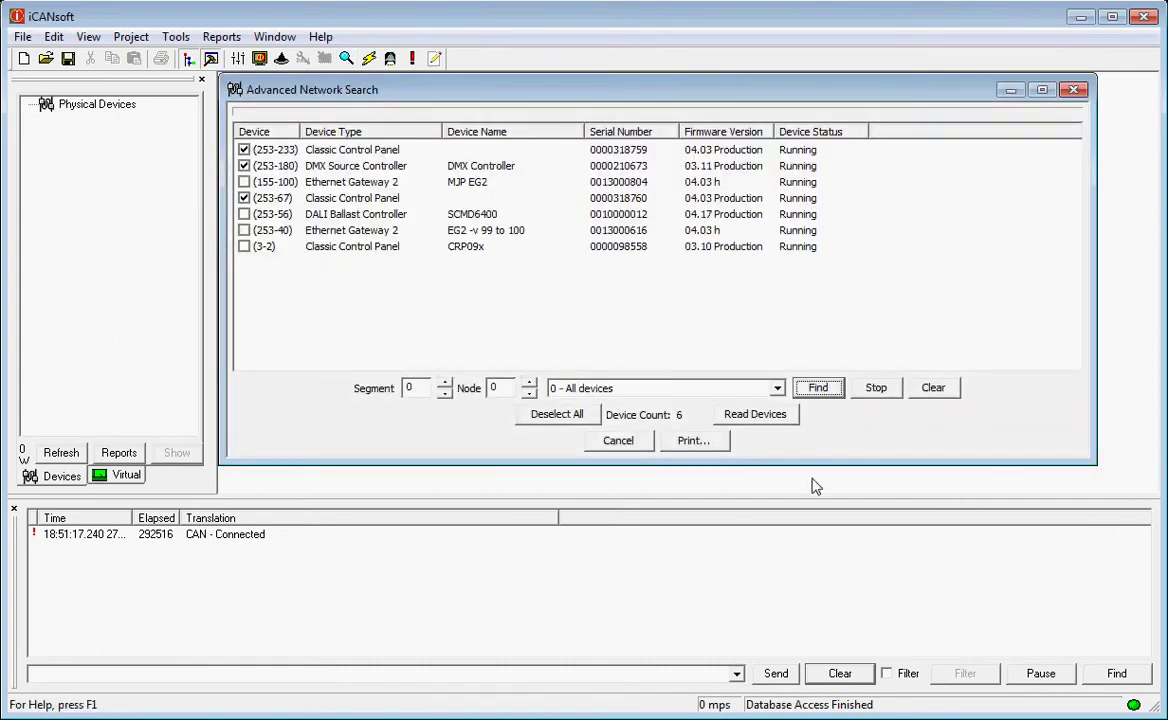
left_click(766, 422)
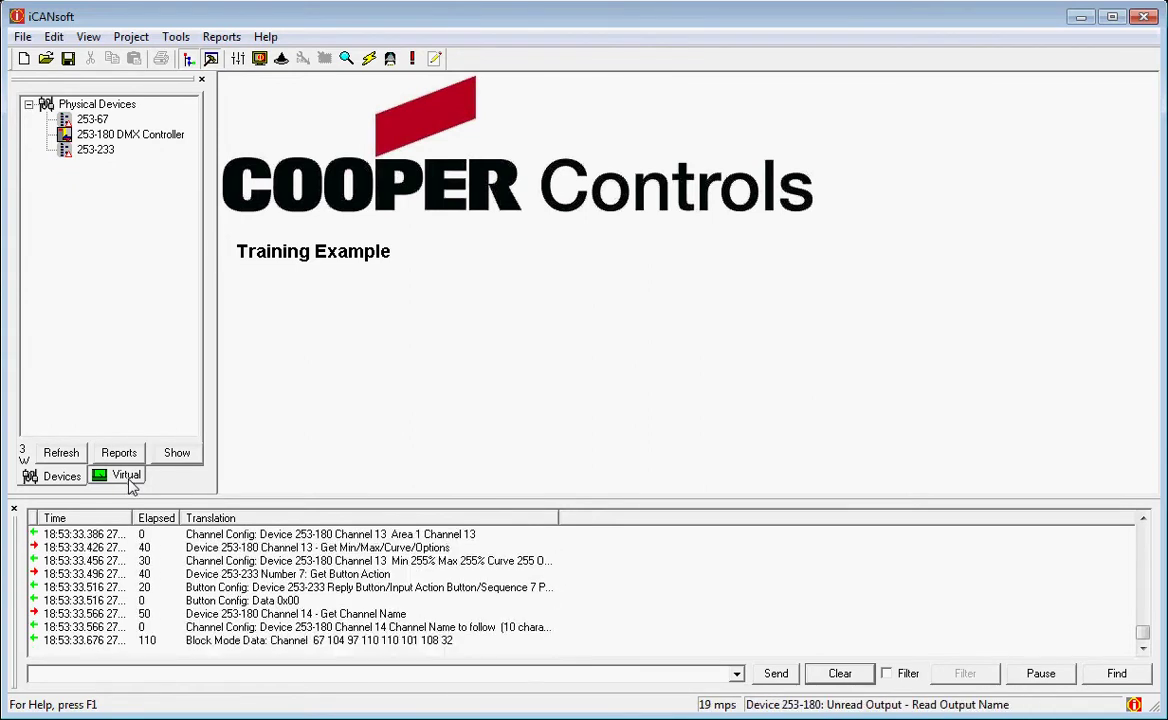
- Examine the scenes and channels of virtual Area 1 and Area 8, hiding the output window to enlarge the tree
left_click(127, 477)
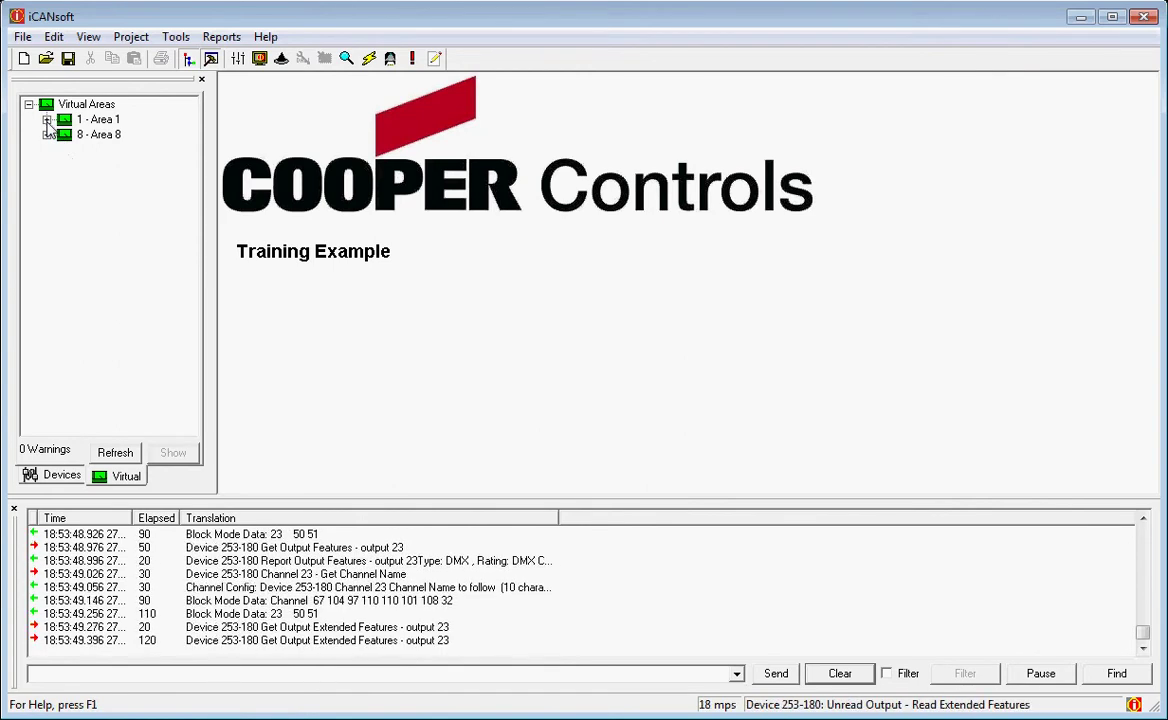
left_click(46, 121)
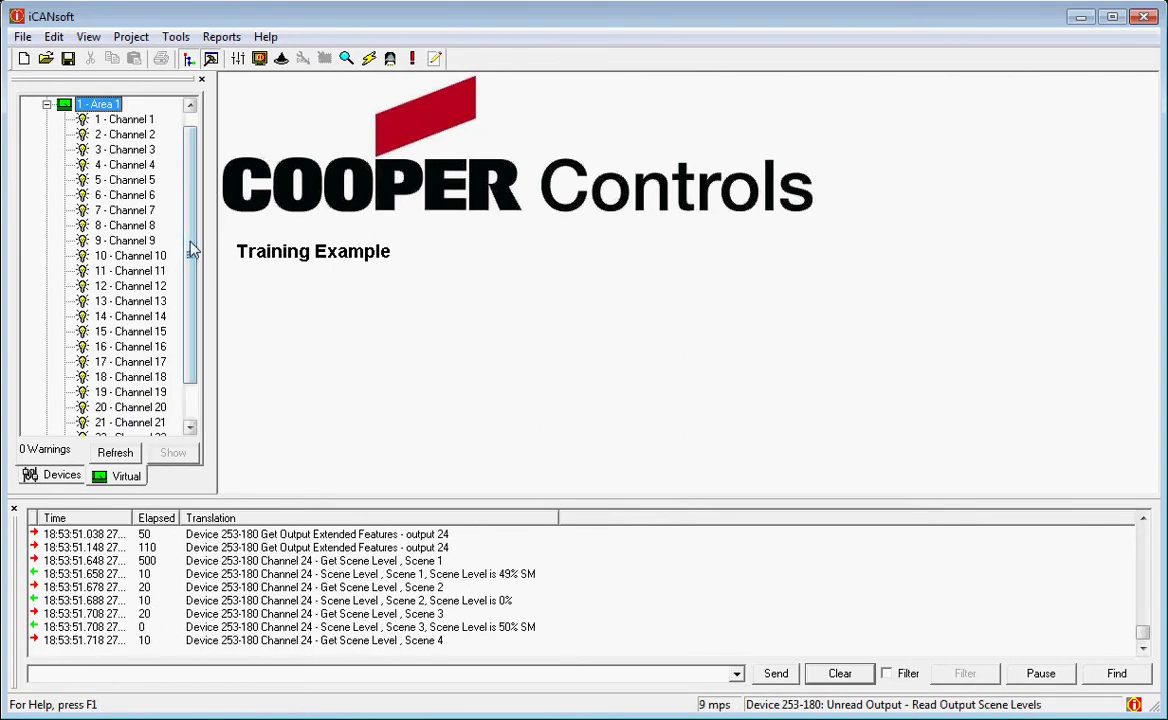
left_click_drag(192, 250, 190, 300)
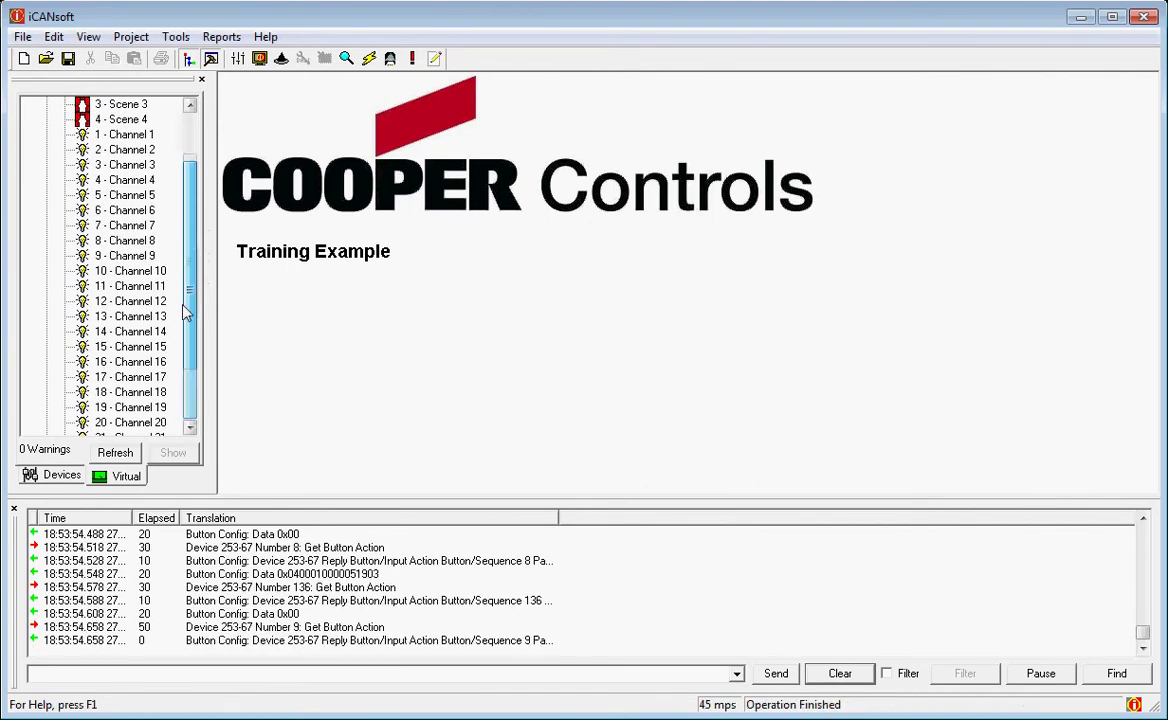
left_click(14, 509)
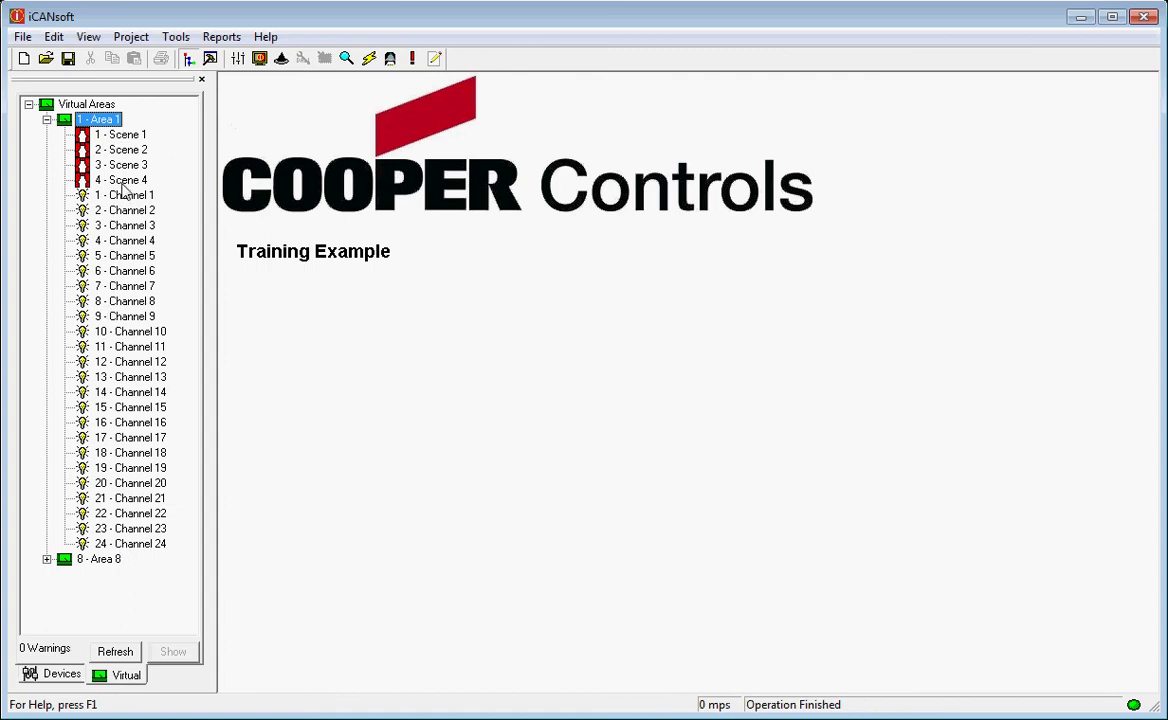
left_click(47, 559)
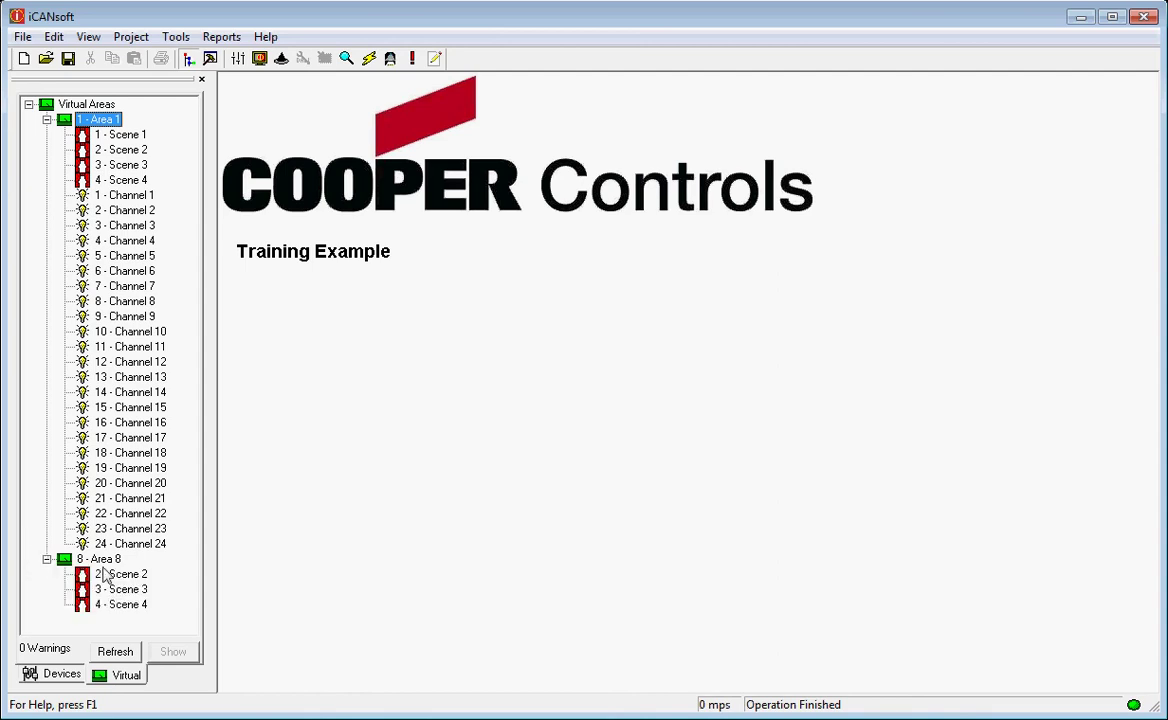